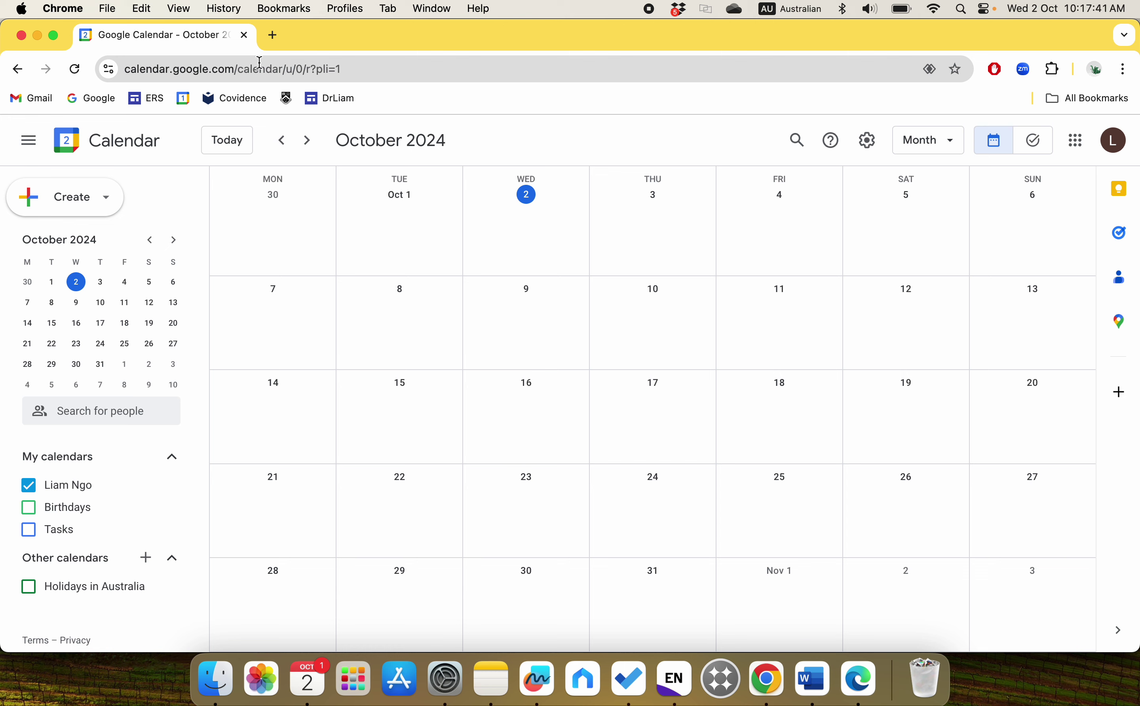
Trim the address to plain calendar.google.com and reload it to the empty October 2024 month view.
drag(383, 68, 239, 65)
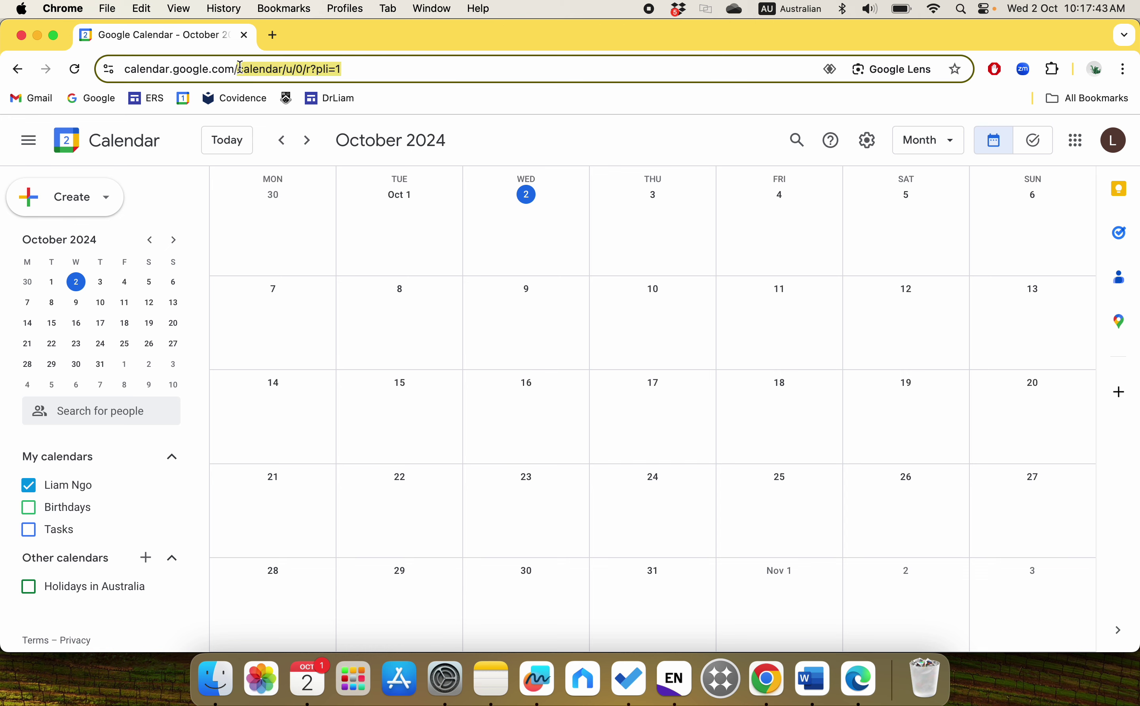
key(BackSpace)
key(BackSpace)
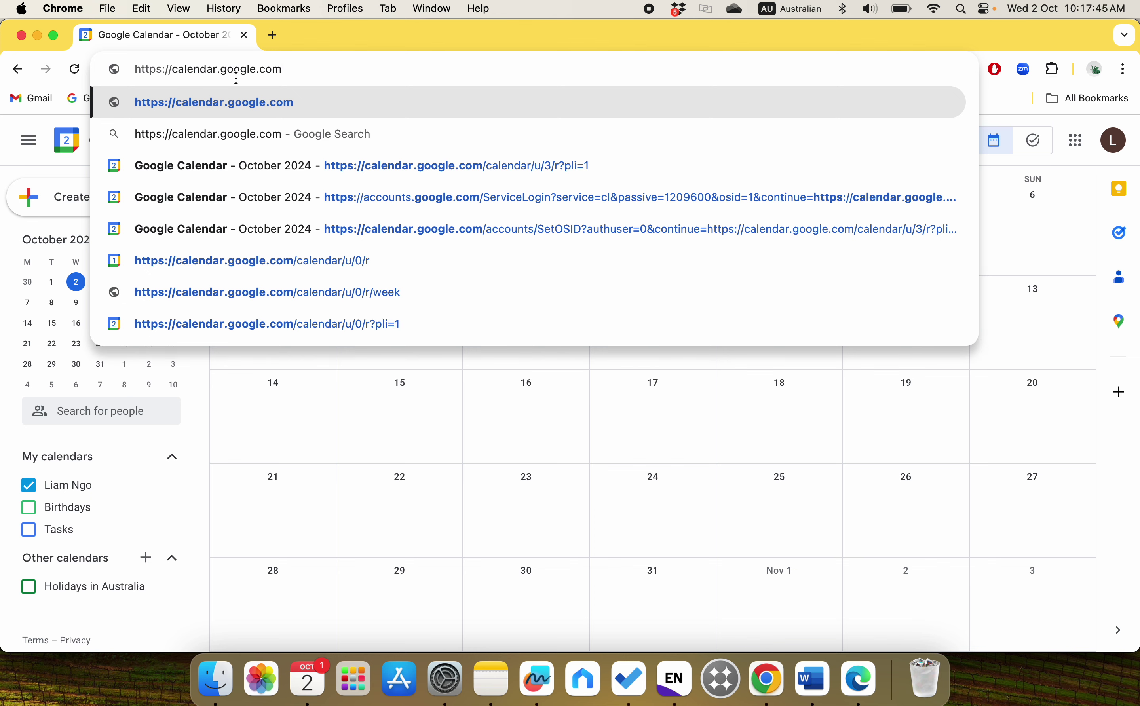
key(Return)
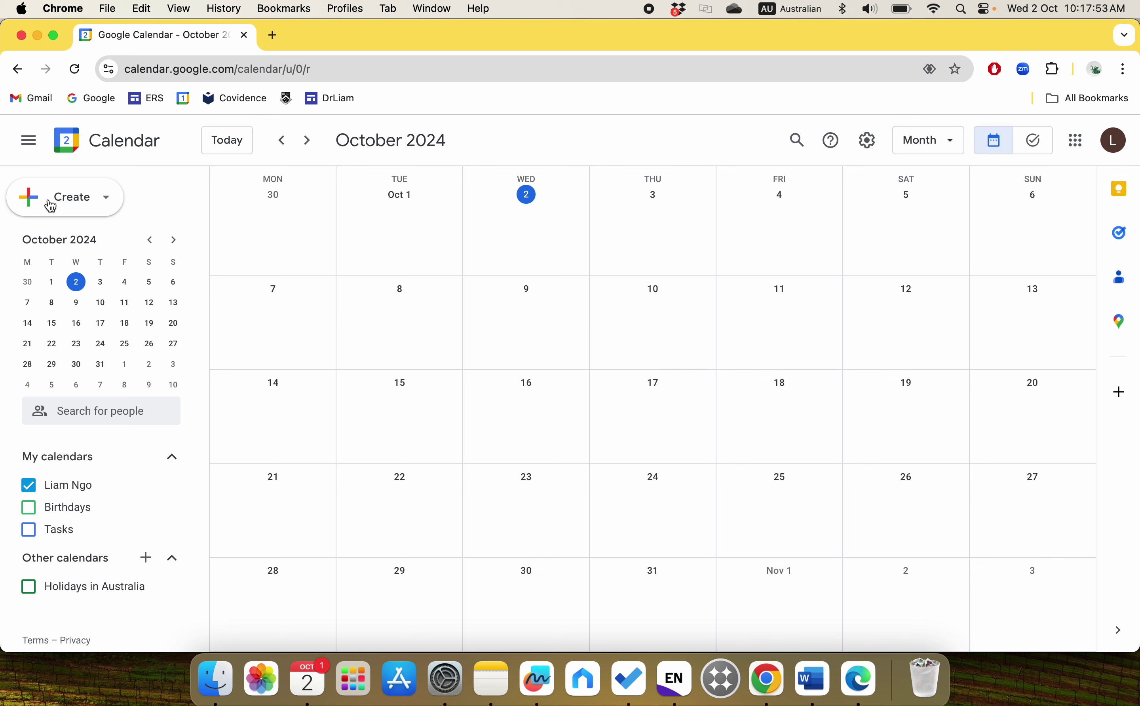
Create a new event titled 'Class meeting w/ homeroom teacher'.
click(108, 208)
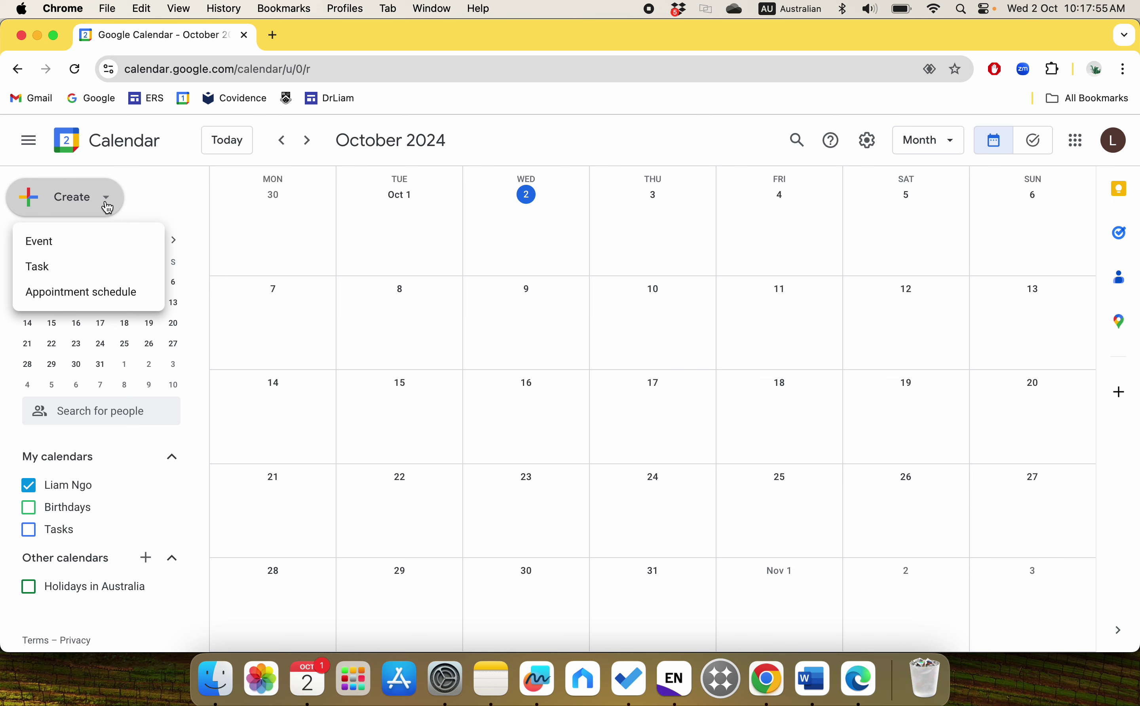
click(87, 252)
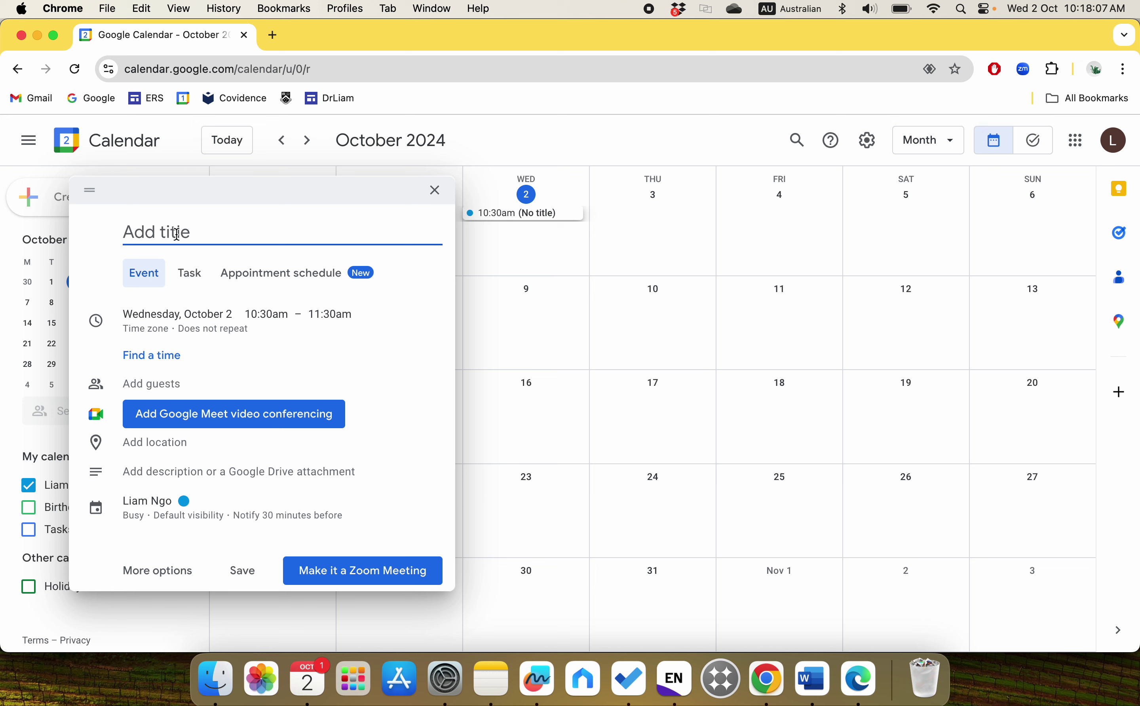
text(Class)
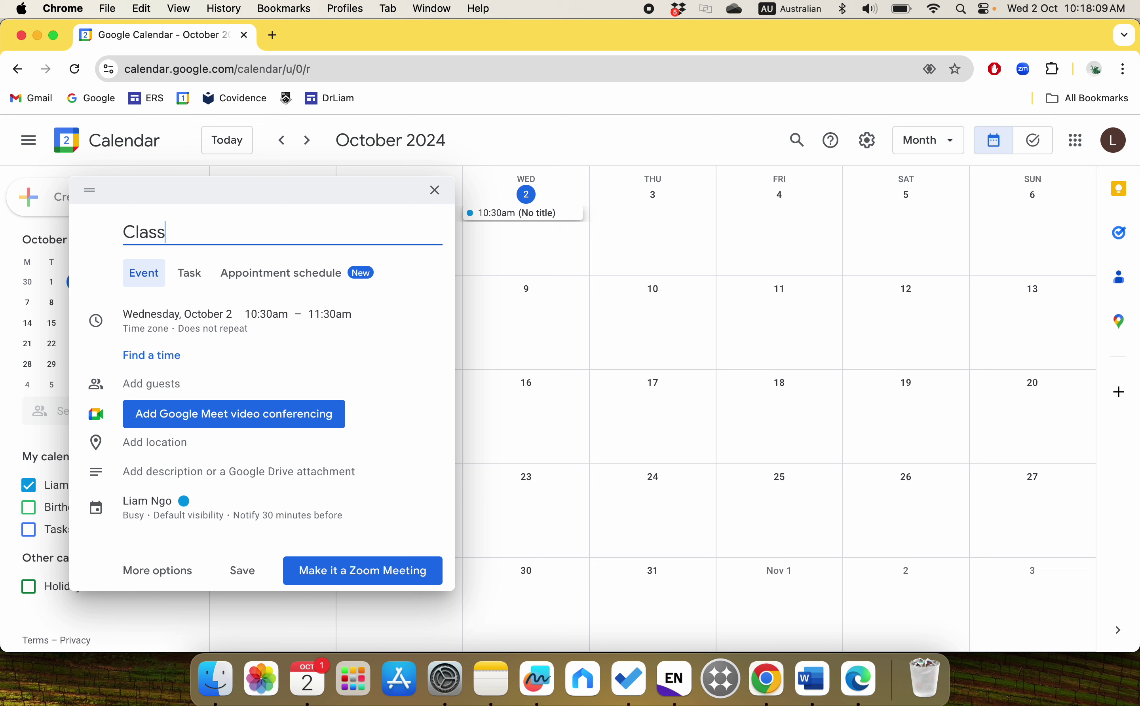
text( meeting w/ home)
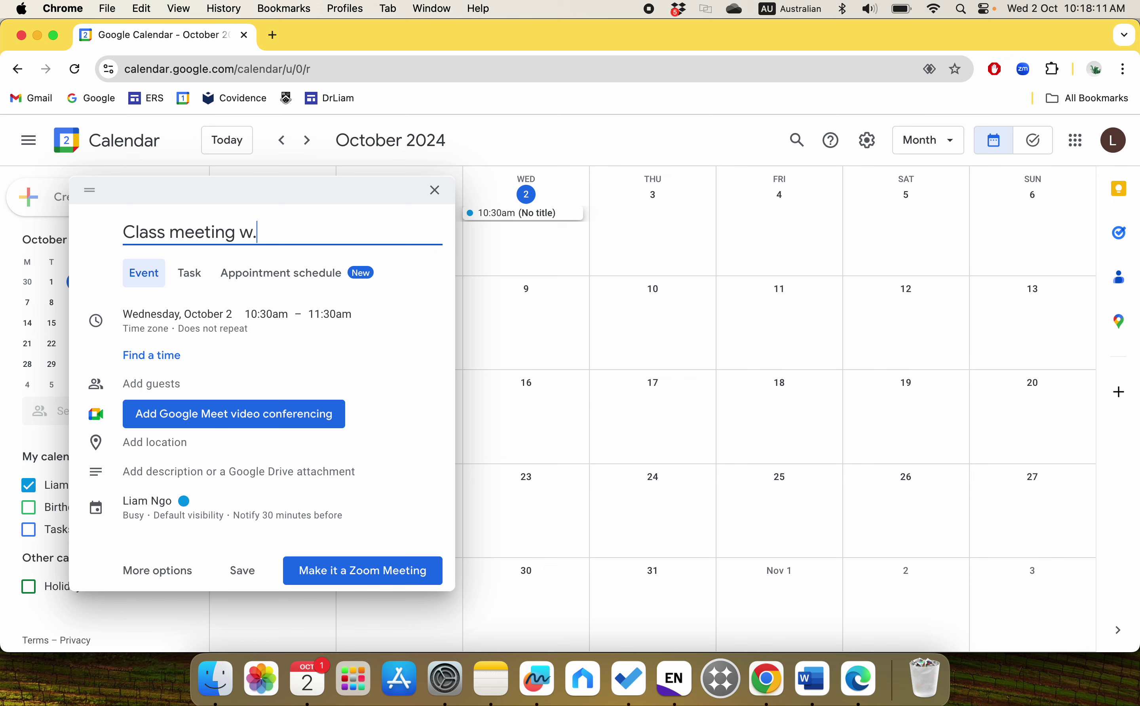
text(room teacher)
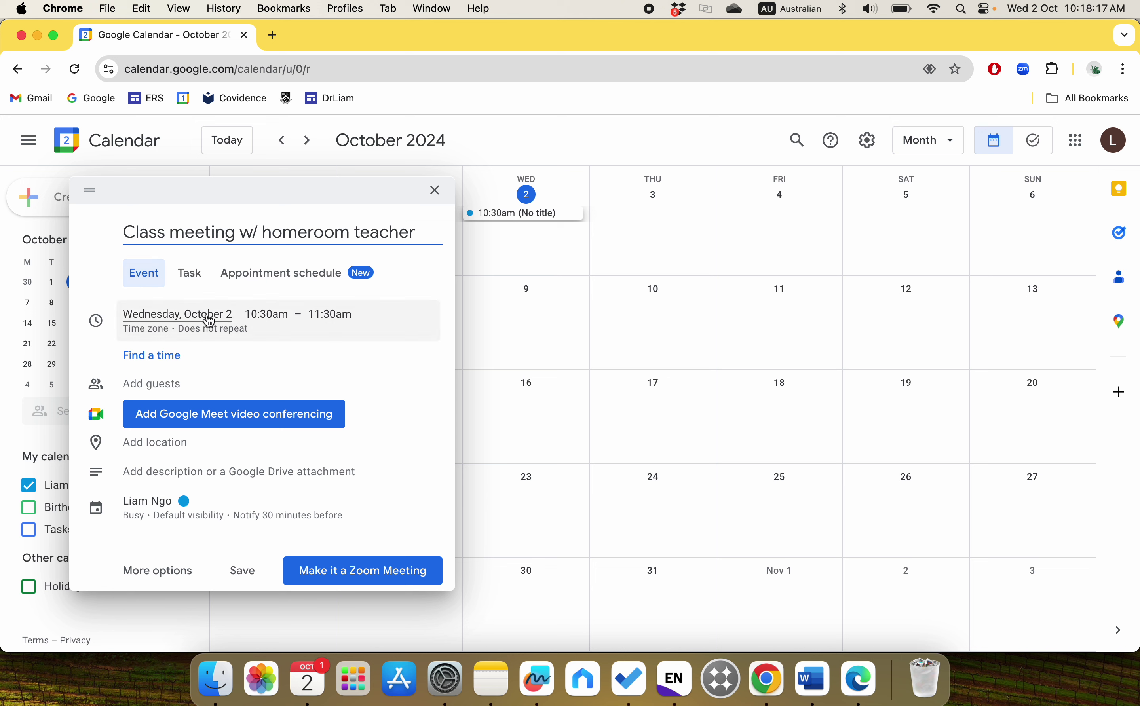
Set the event to 1:00pm–2:00pm on Wednesday, October 2.
click(293, 332)
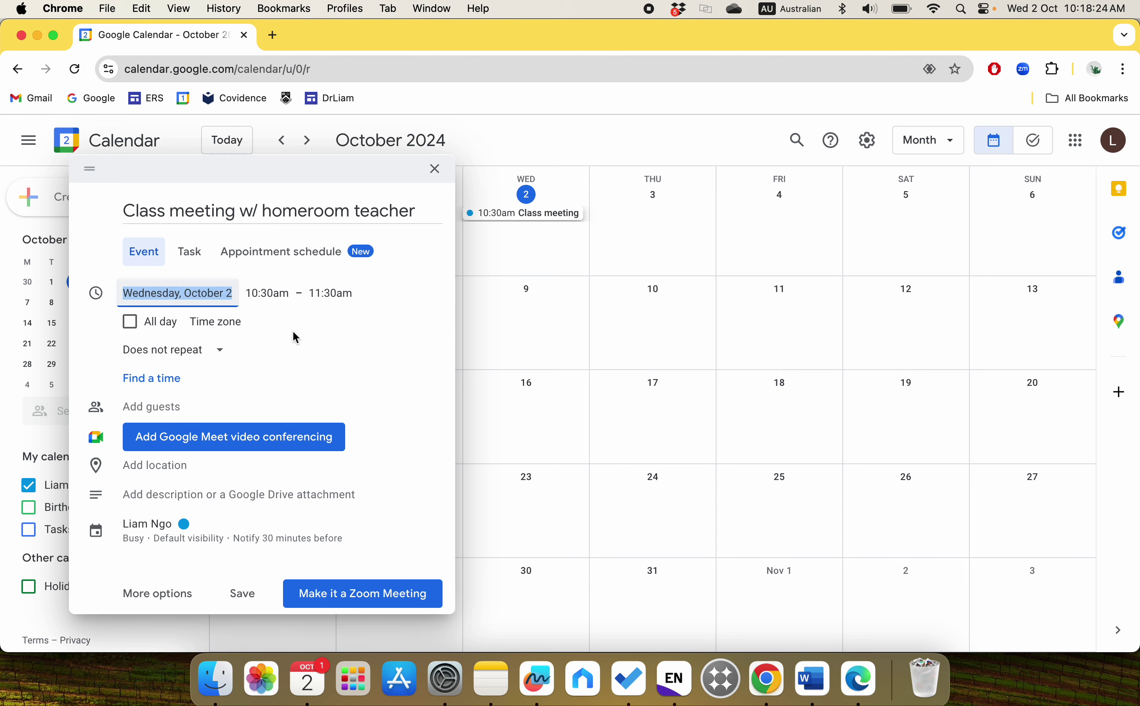
click(210, 298)
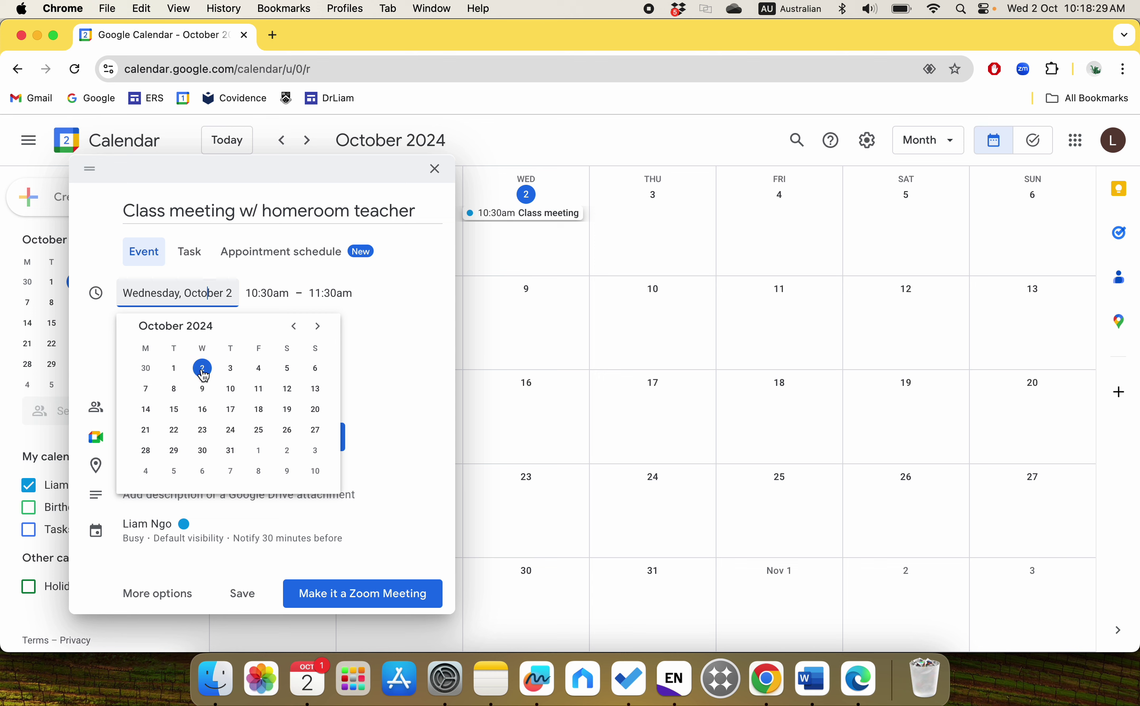
click(260, 300)
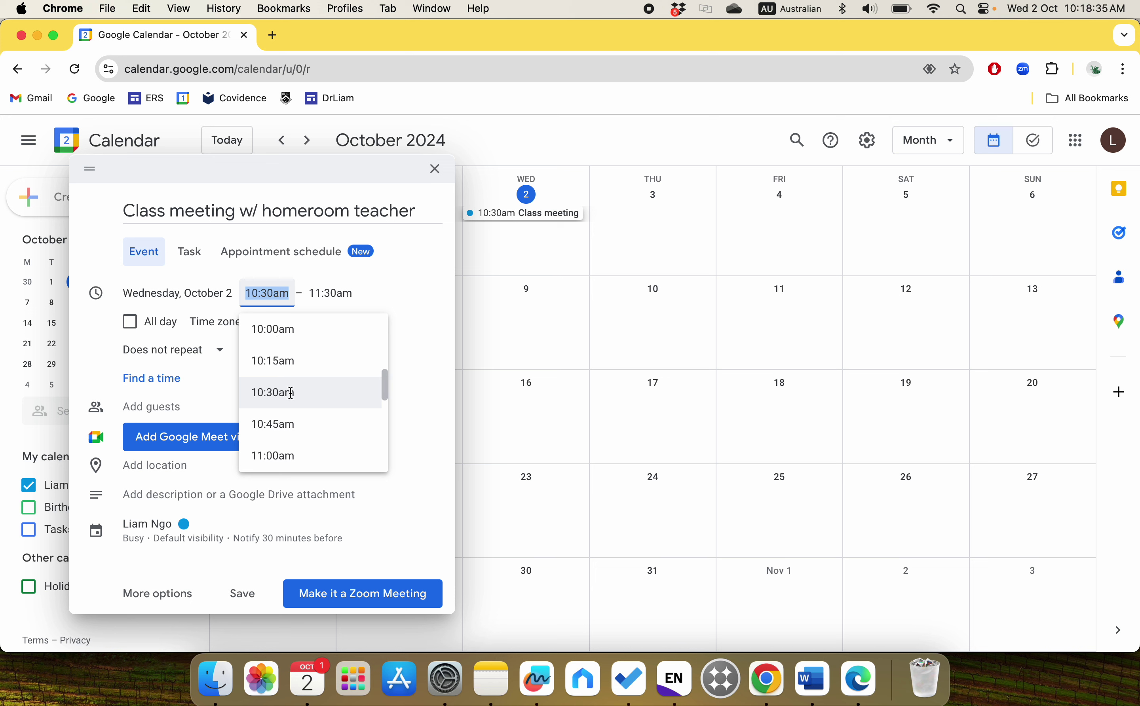
scroll(290, 392, down, 6)
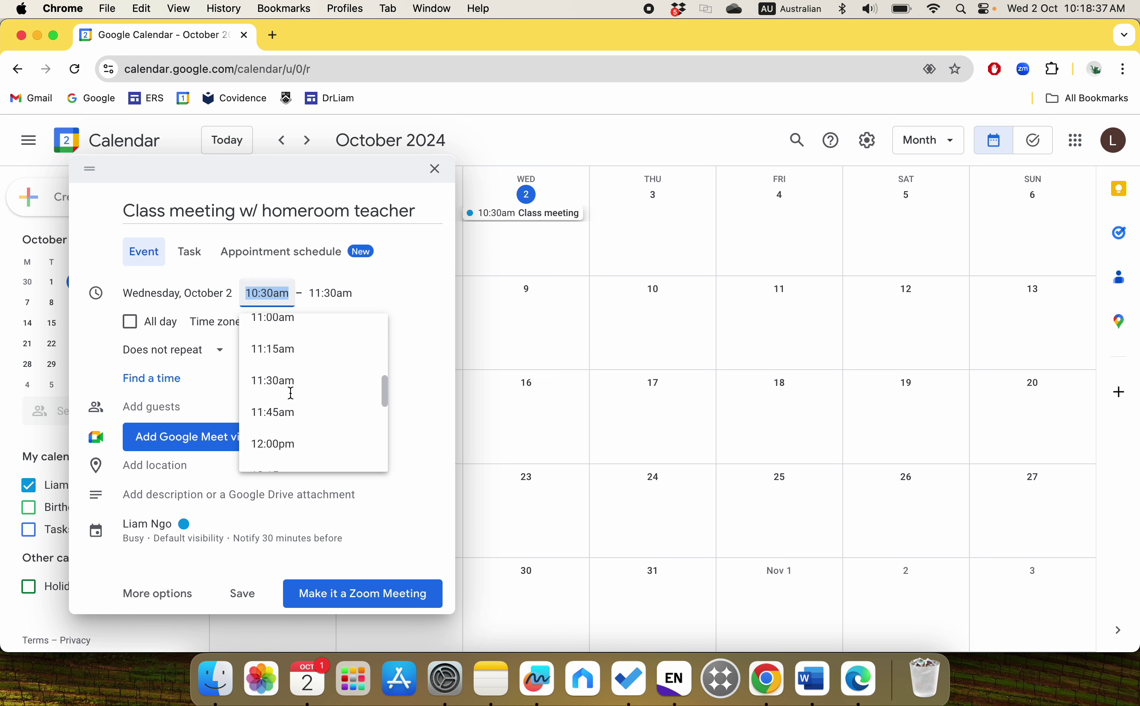
text(13)
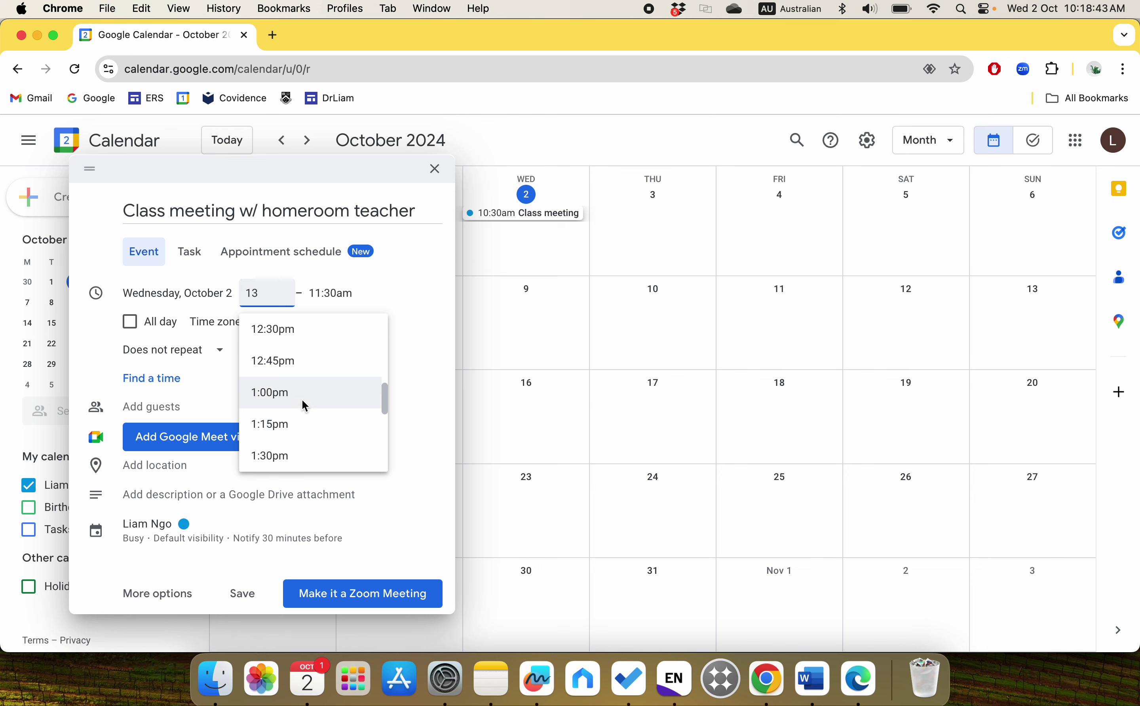
click(302, 401)
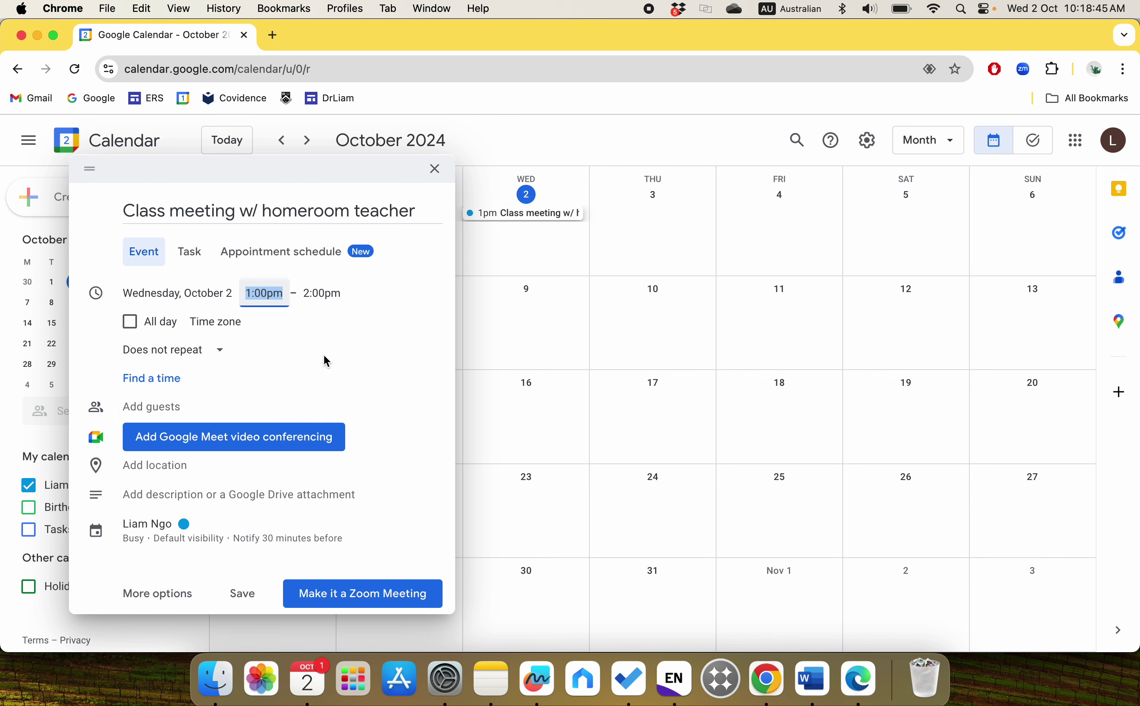
click(313, 298)
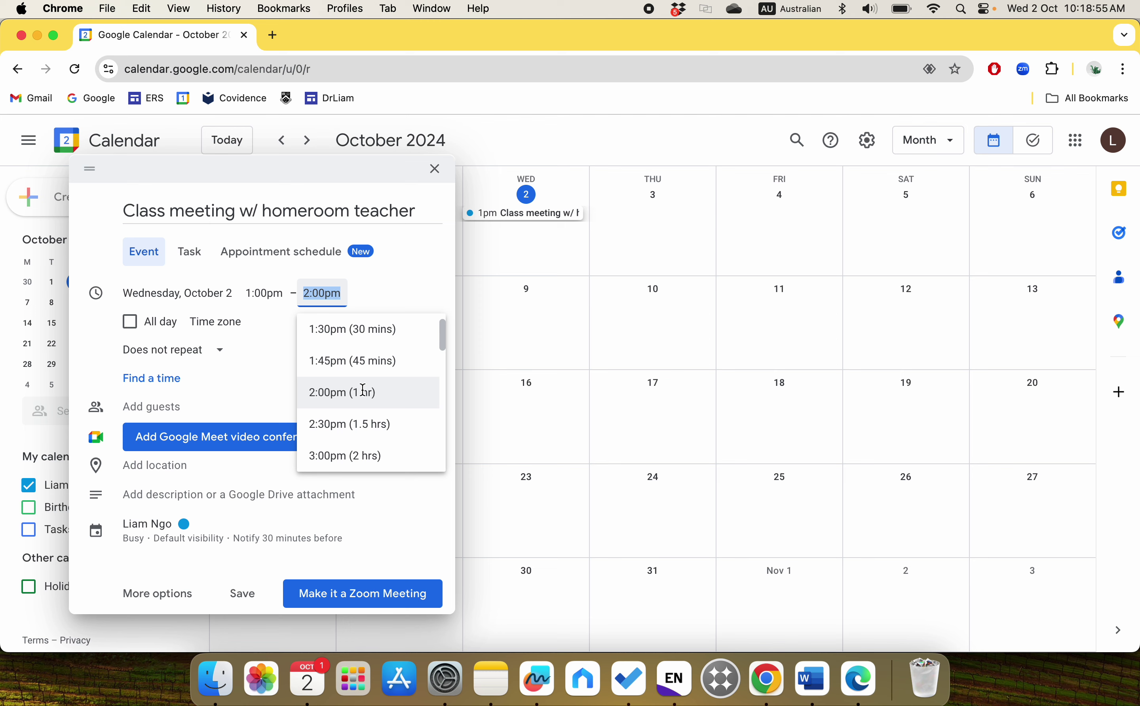
click(394, 402)
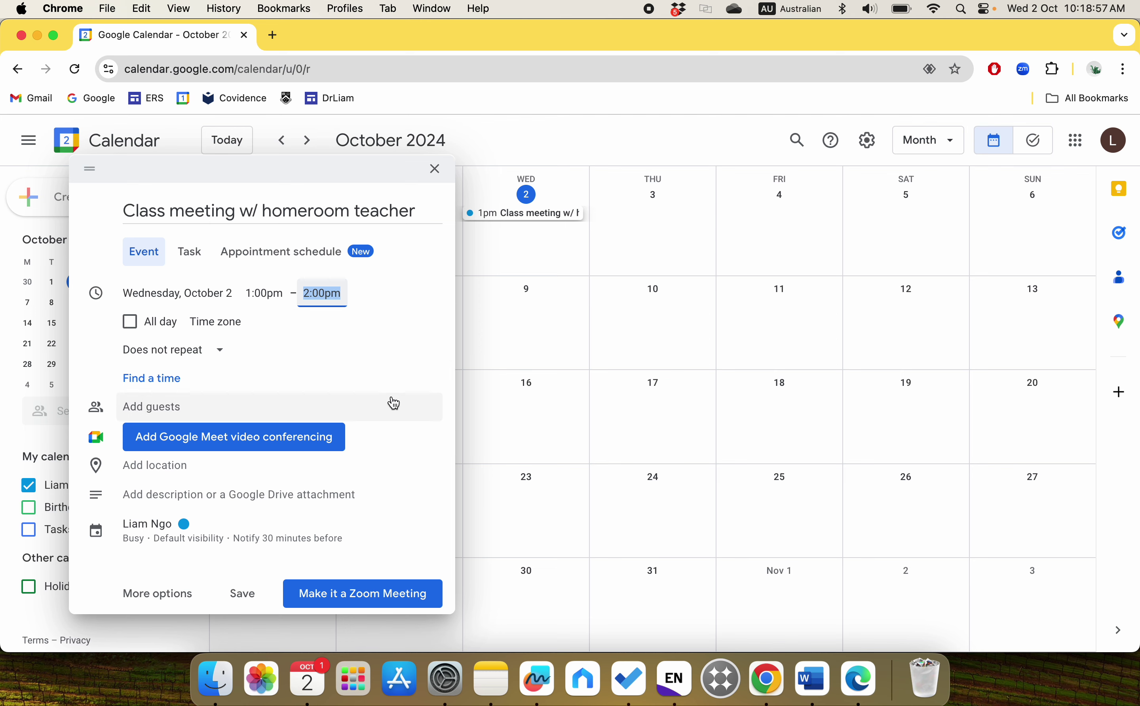
click(234, 323)
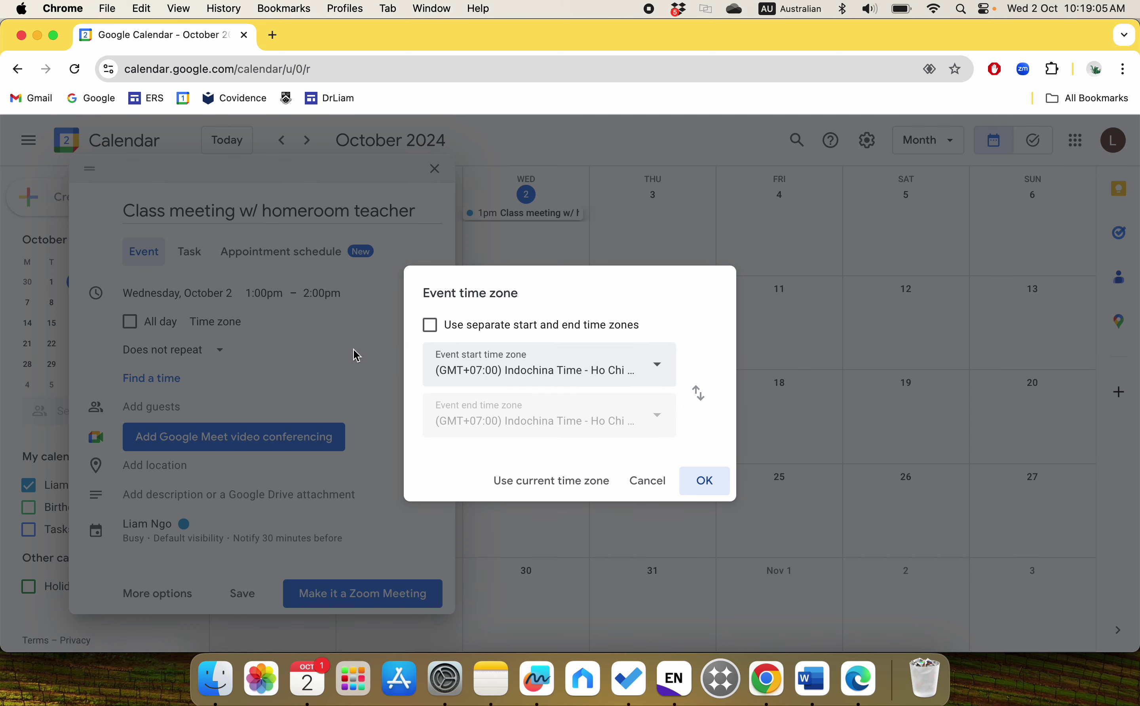
click(321, 338)
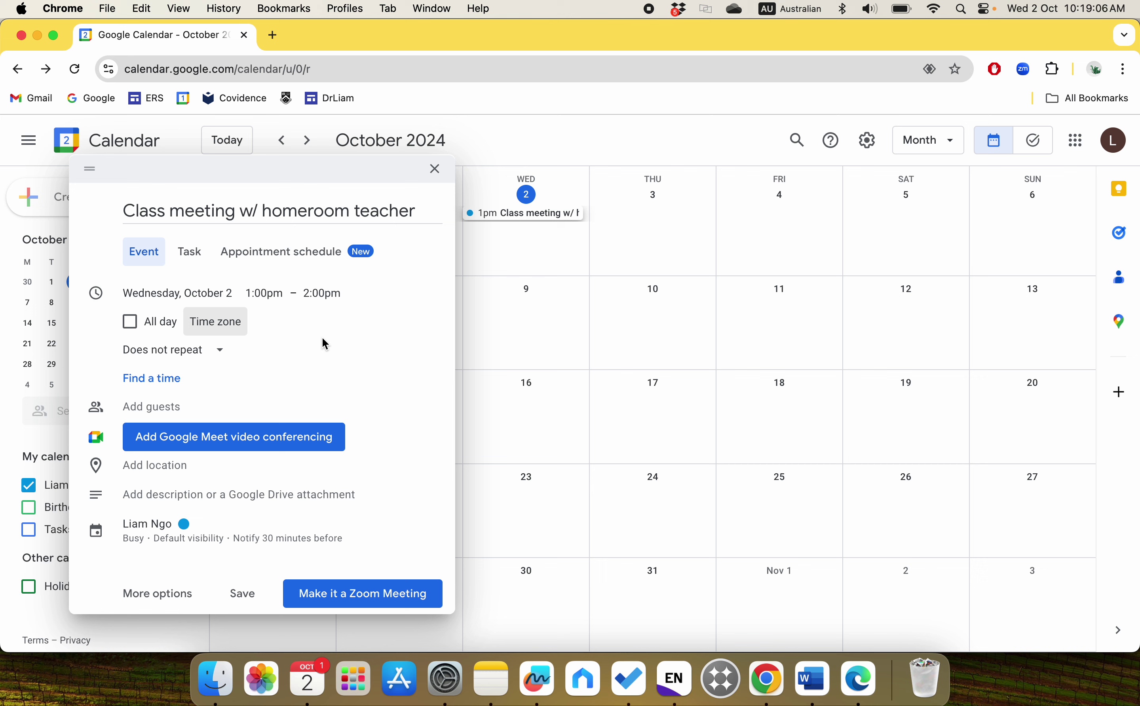
Invite one guest by entering their e-mail address and picking the matching suggestion.
click(198, 409)
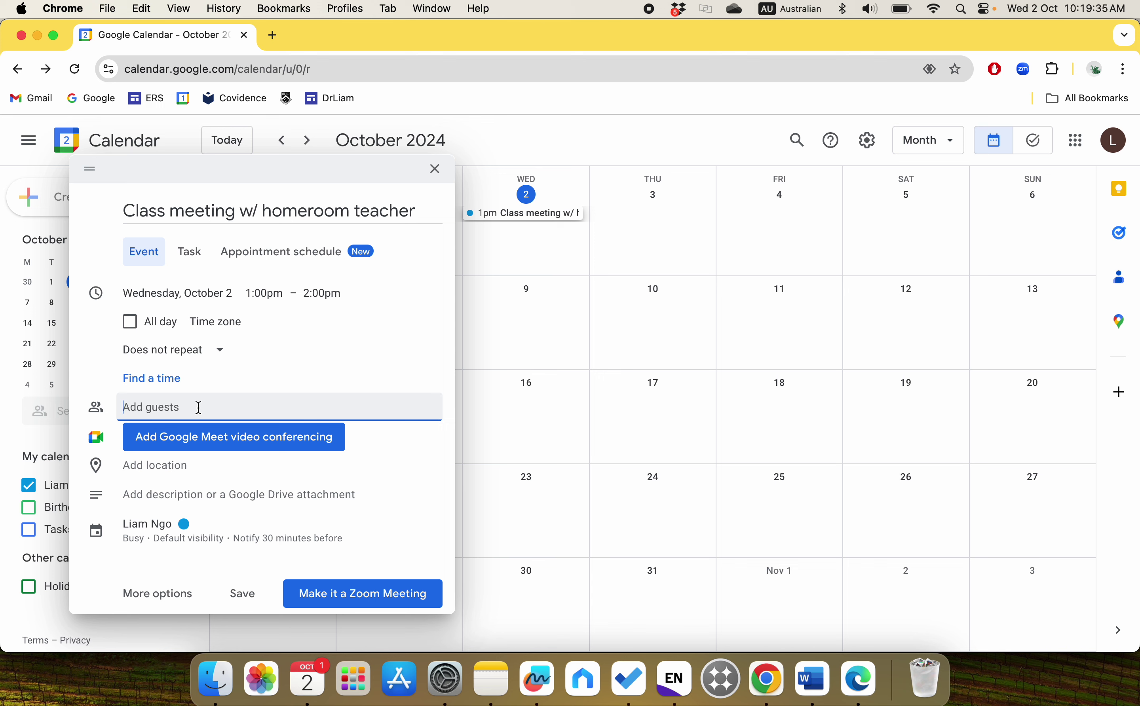
text(example@gmail.com)
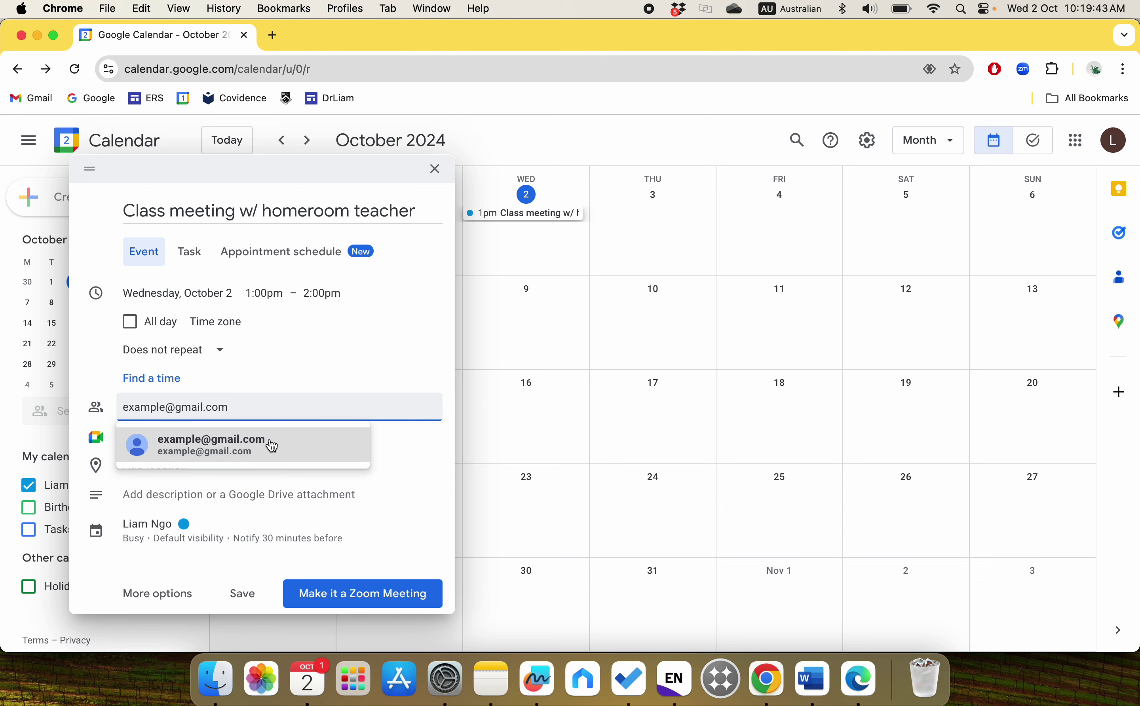
click(273, 446)
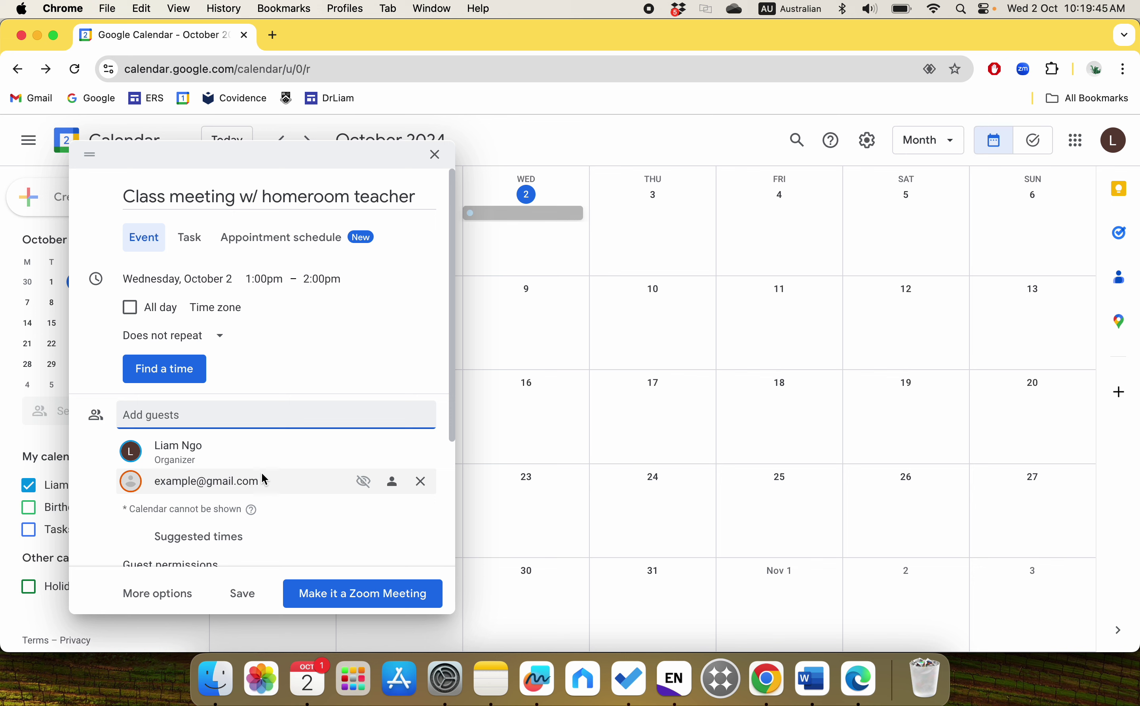
mouse_move(164, 483)
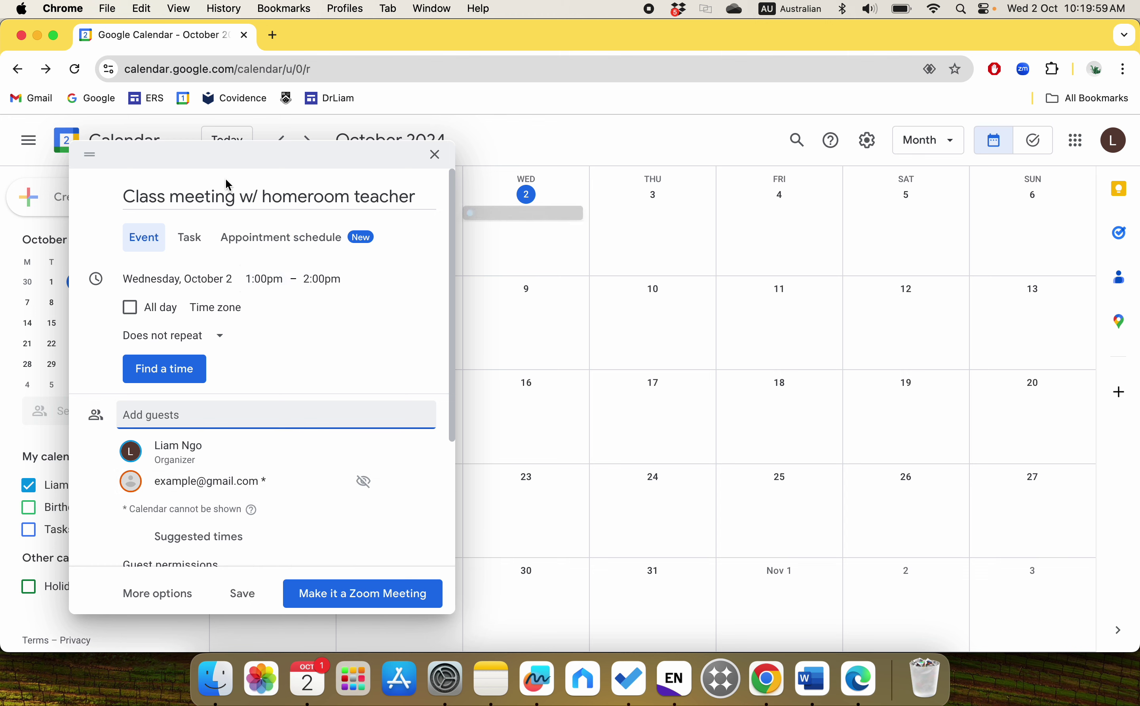
Attach a Google Meet video conferencing link to the draft event.
scroll(243, 359, down, 5)
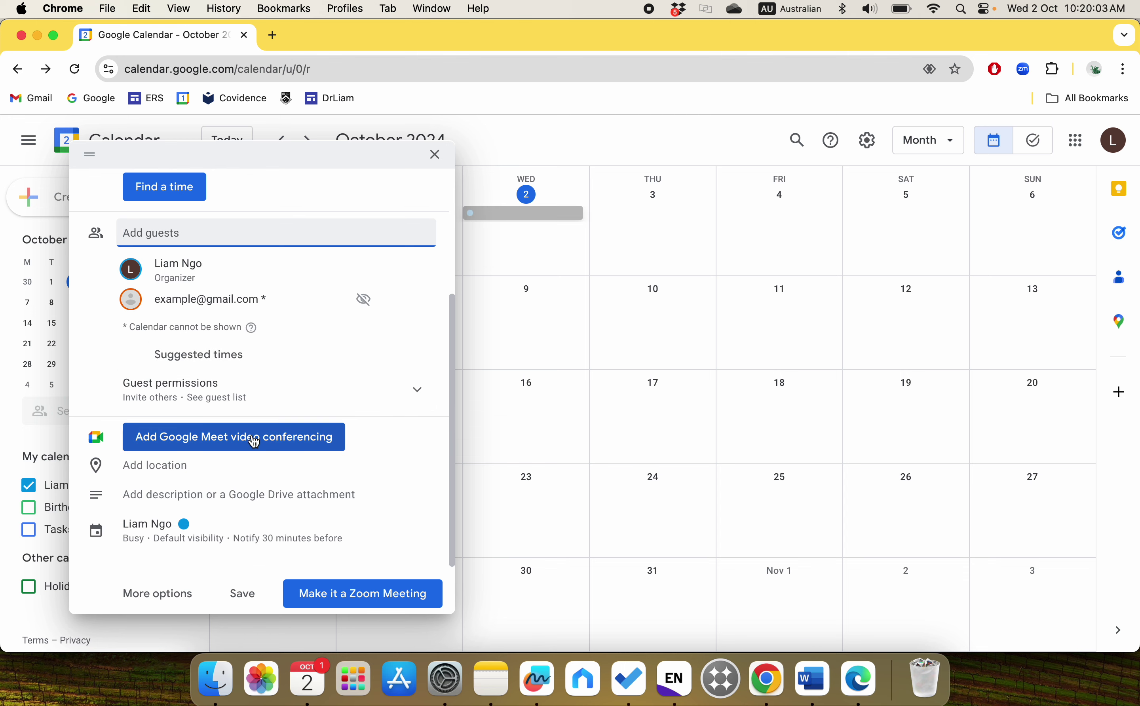
scroll(262, 342, up, 1)
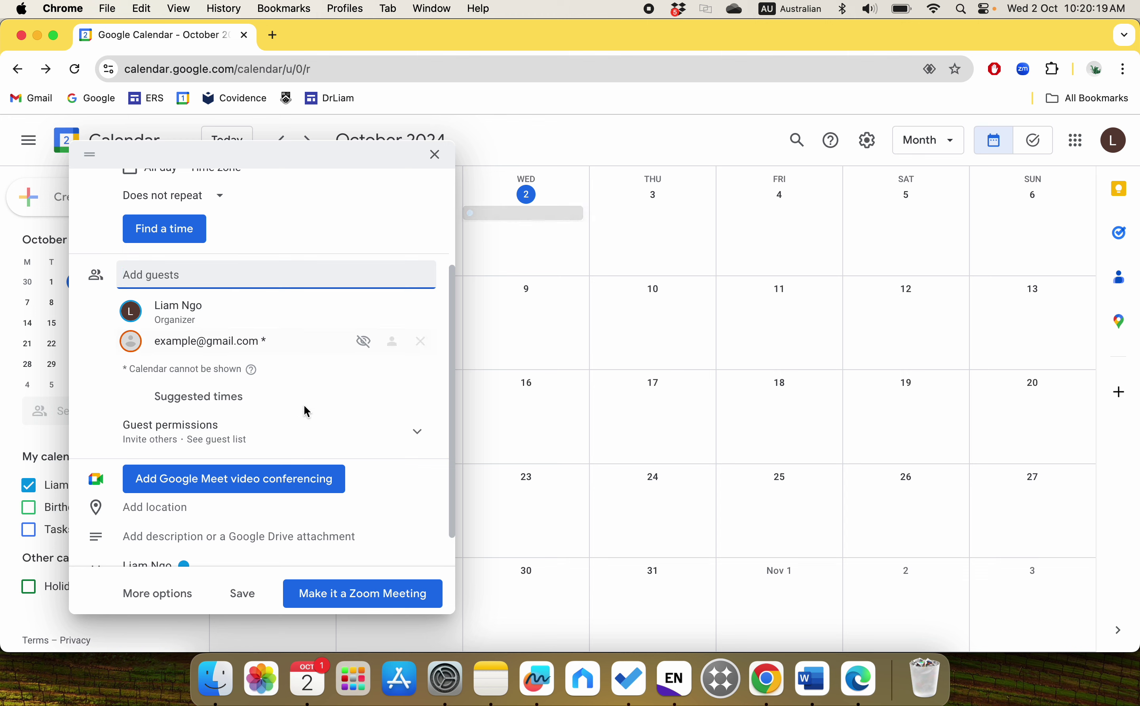
scroll(287, 424, down, 2)
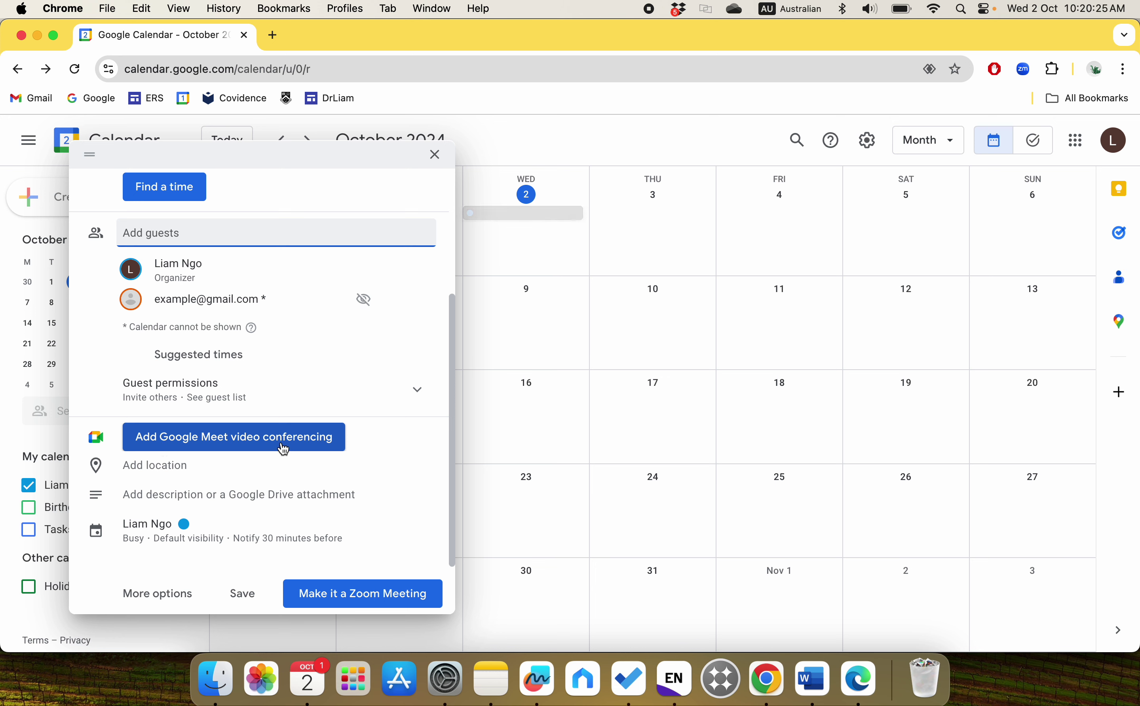
click(251, 439)
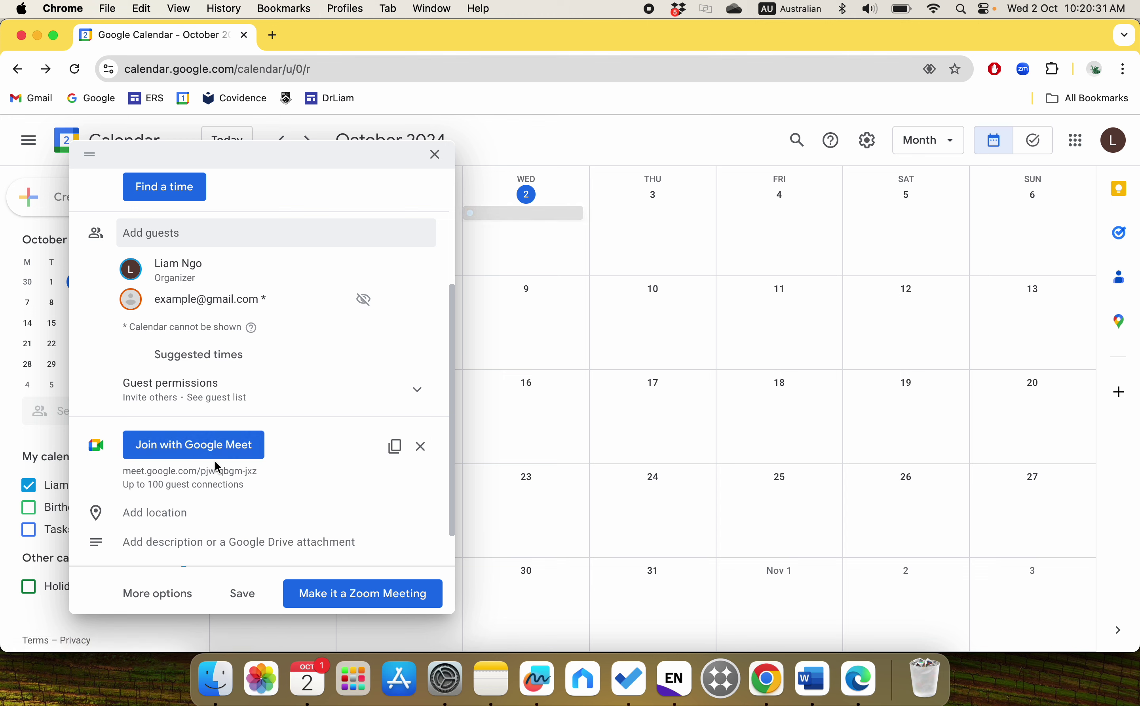
scroll(252, 468, down, 2)
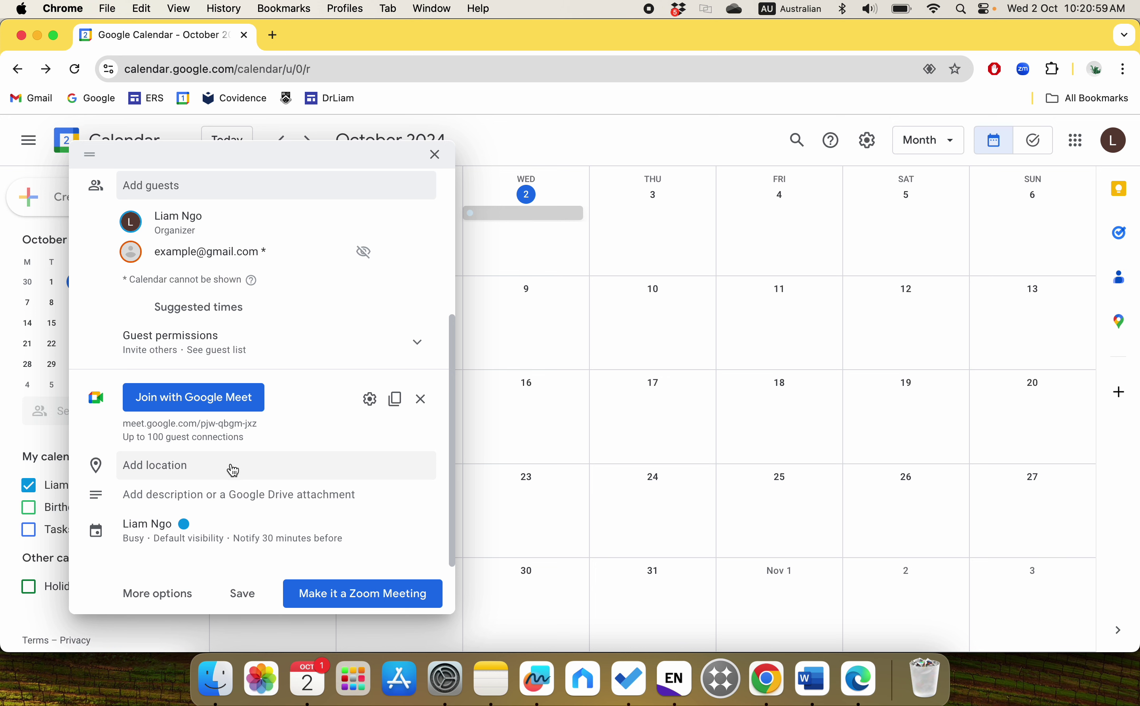
Start the description with 'Hi everyone,' and a line explaining it's a meeting with our homeroom teacher.
click(181, 500)
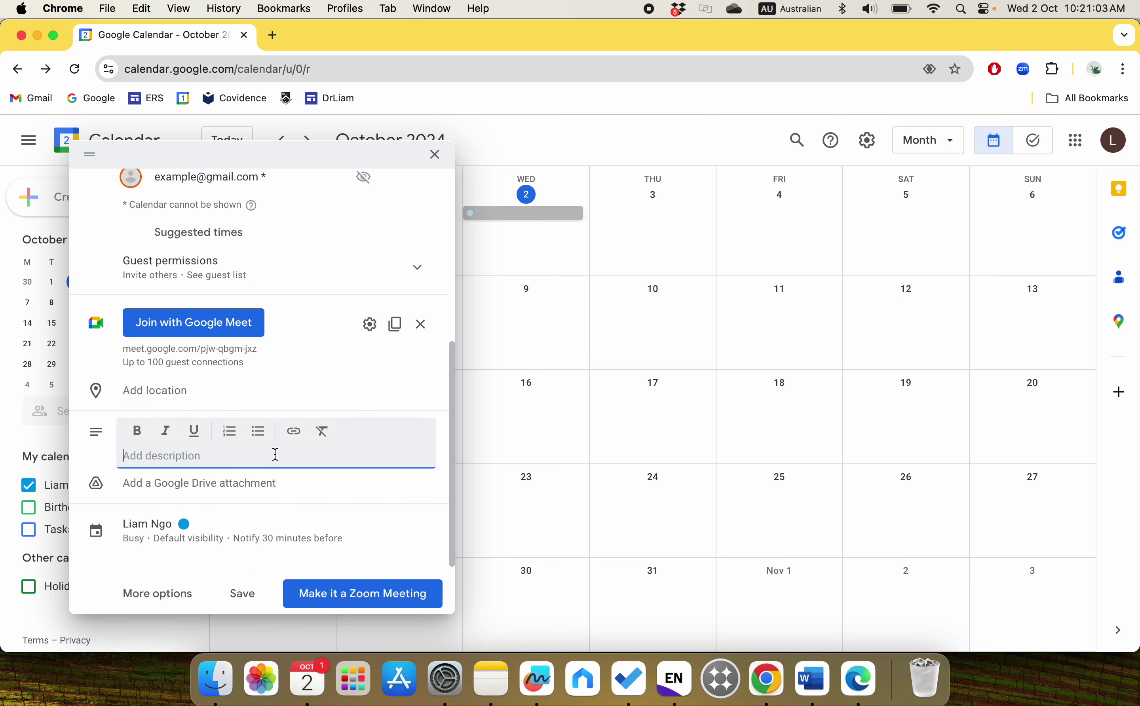
text(Hi )
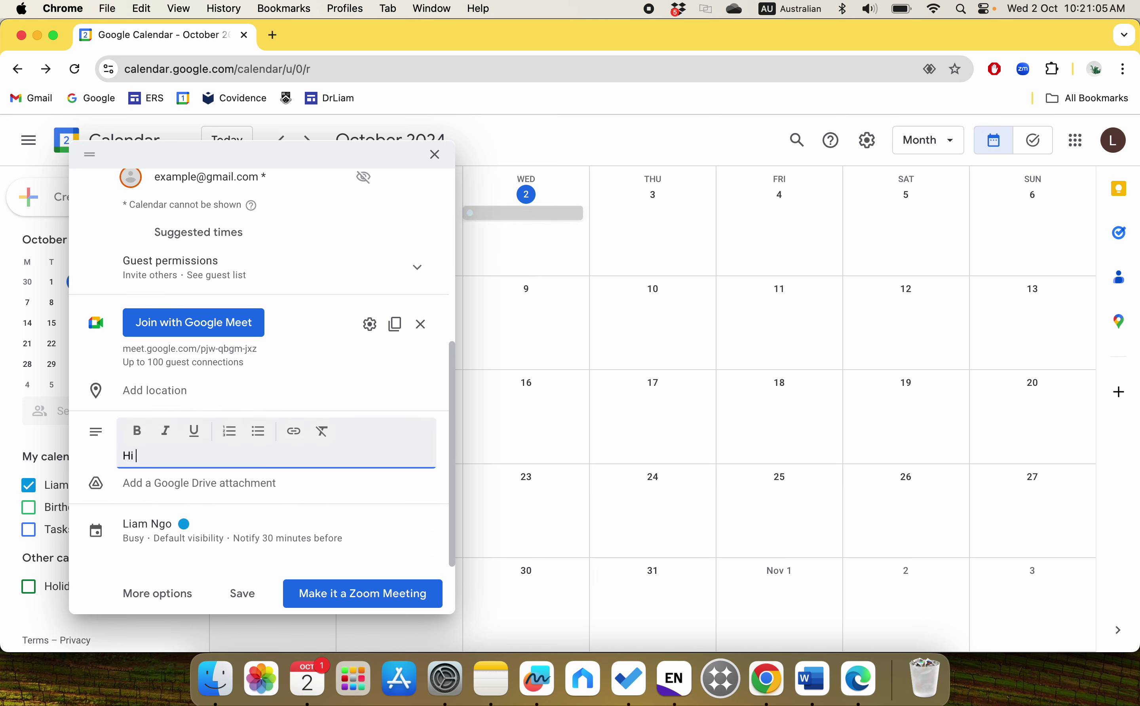
text(everyone,)
key(Return)
key(Return)
text(T)
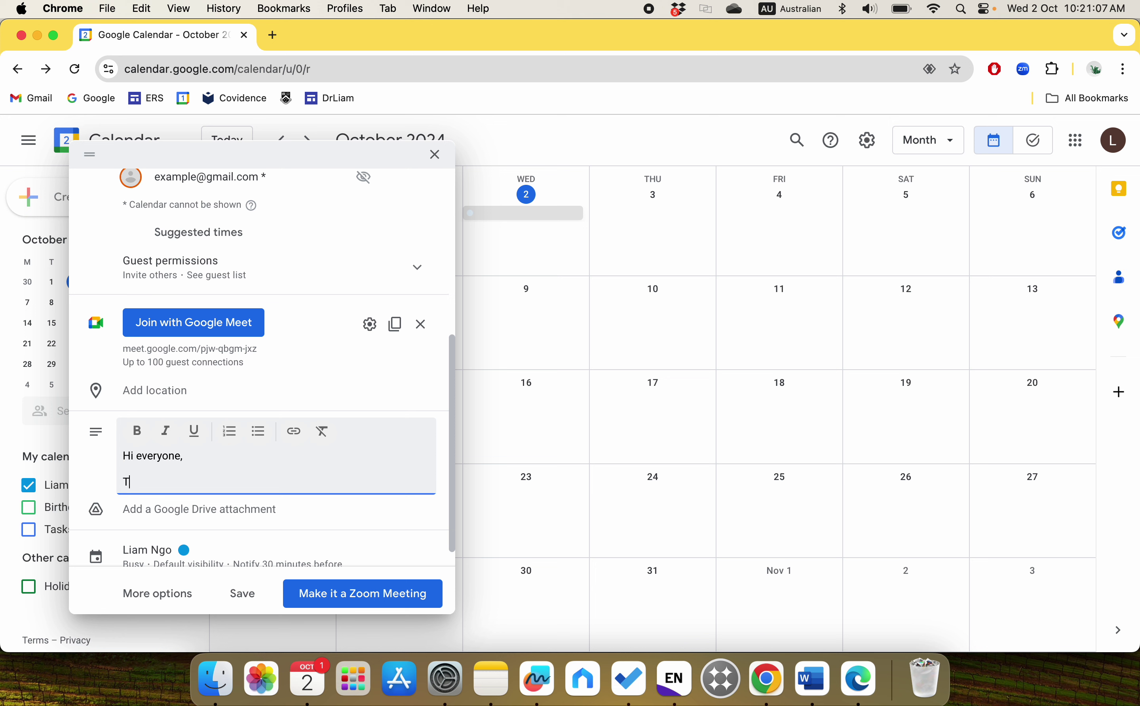
text(his is a)
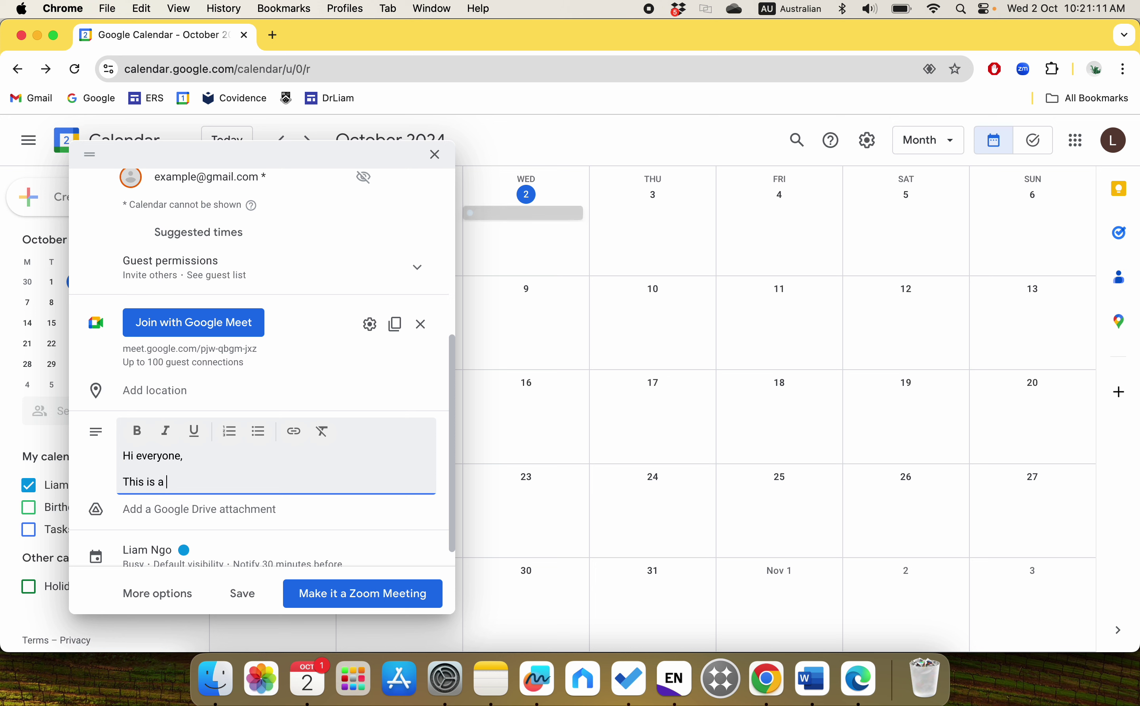
text(n google)
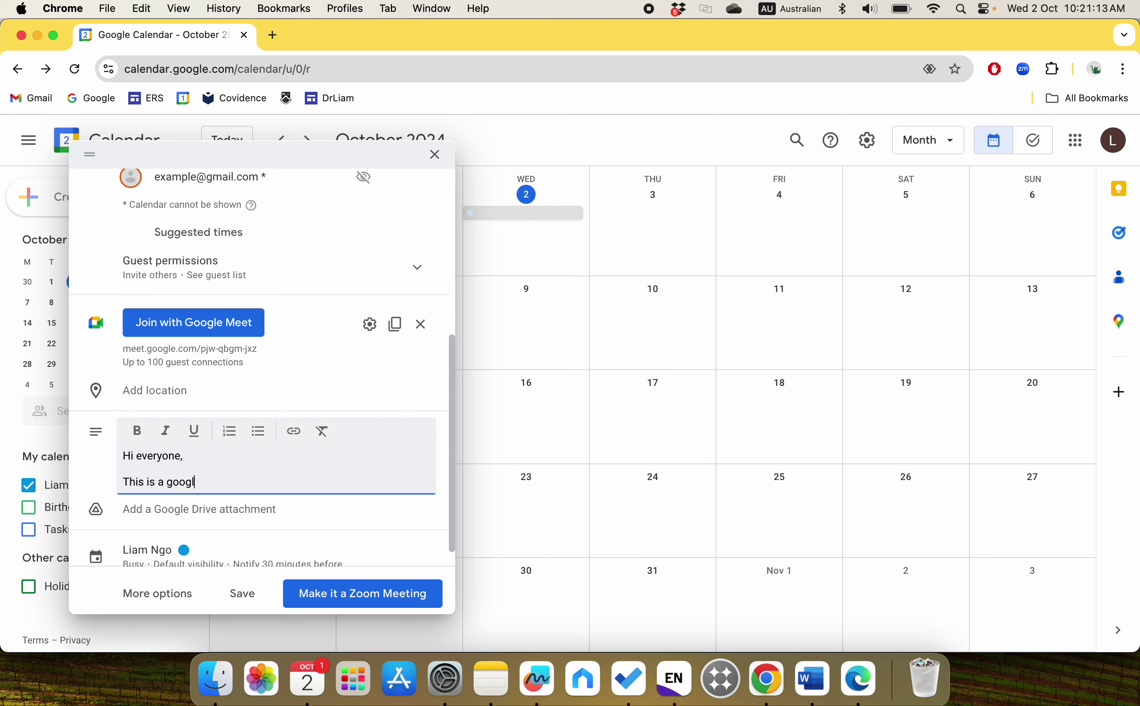
key(BackSpace)
key(BackSpace)
key(BackSpace)
key(BackSpace)
key(BackSpace)
key(BackSpace)
text(meeti)
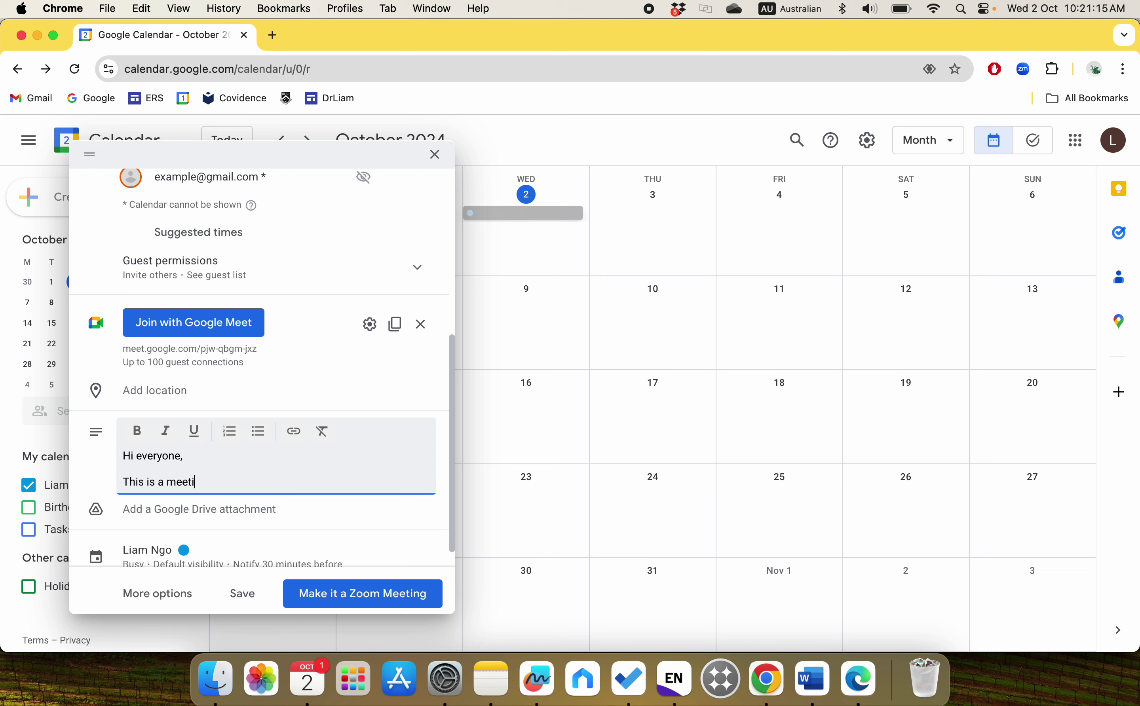
text(ng link and re)
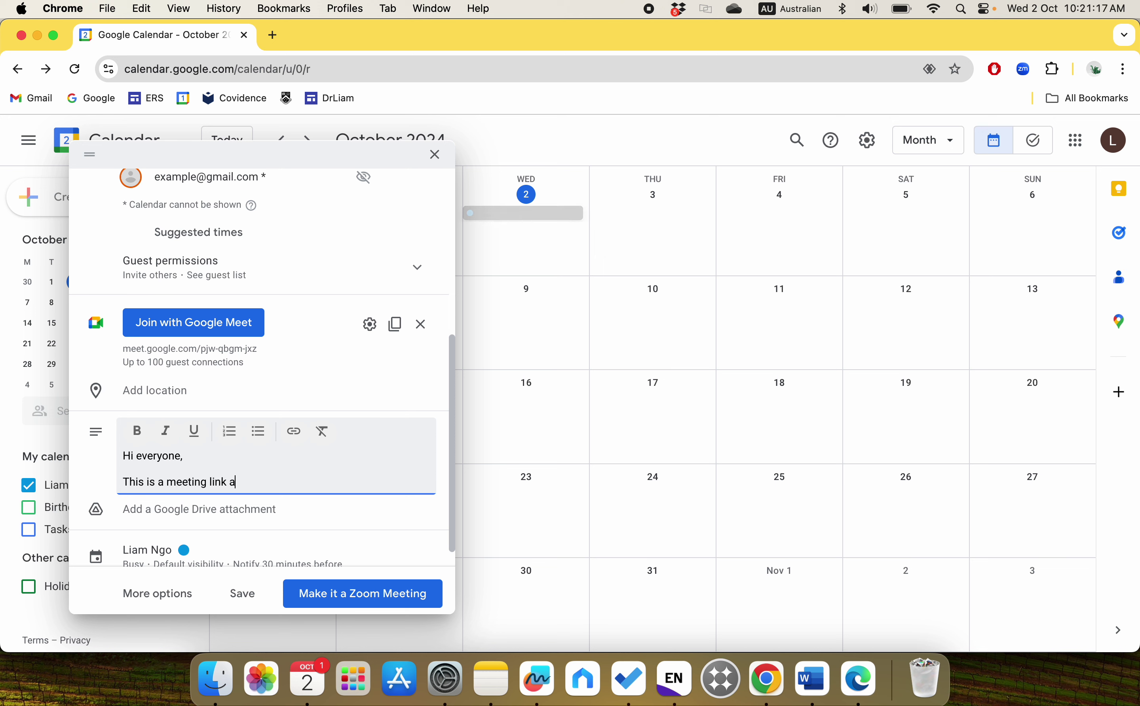
key(BackSpace)
key(BackSpace)
key(BackSpace)
key(BackSpace)
key(BackSpace)
key(BackSpace)
key(BackSpace)
key(BackSpace)
key(BackSpace)
key(BackSpace)
key(BackSpace)
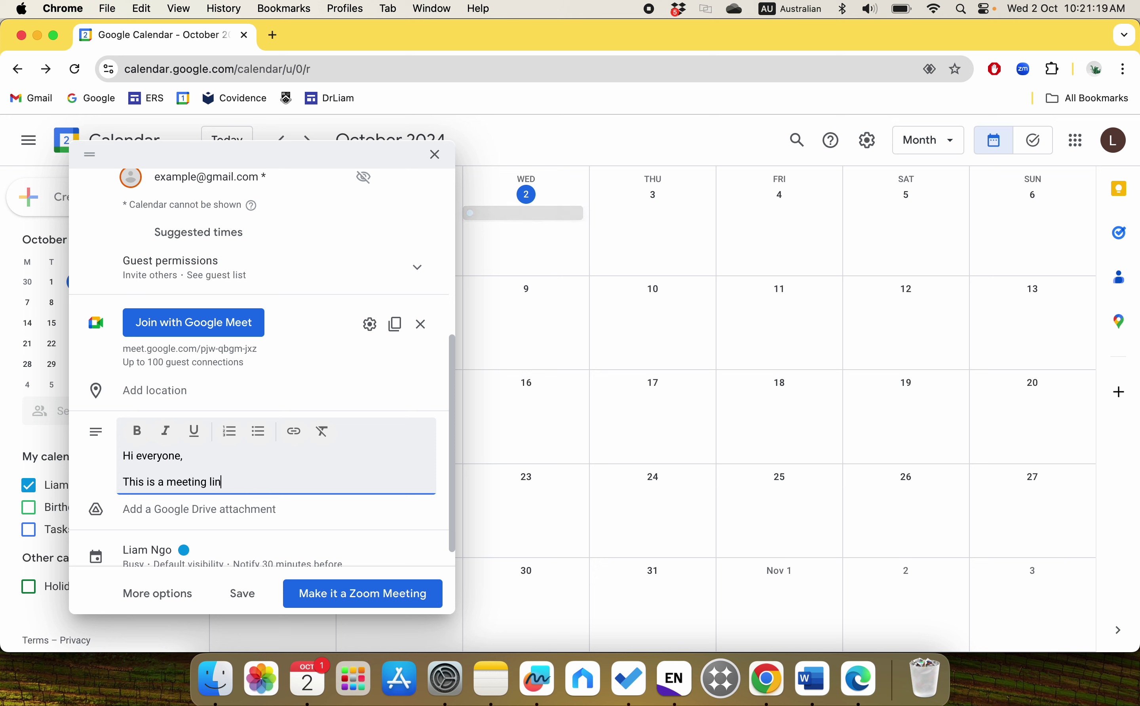
text(event for home)
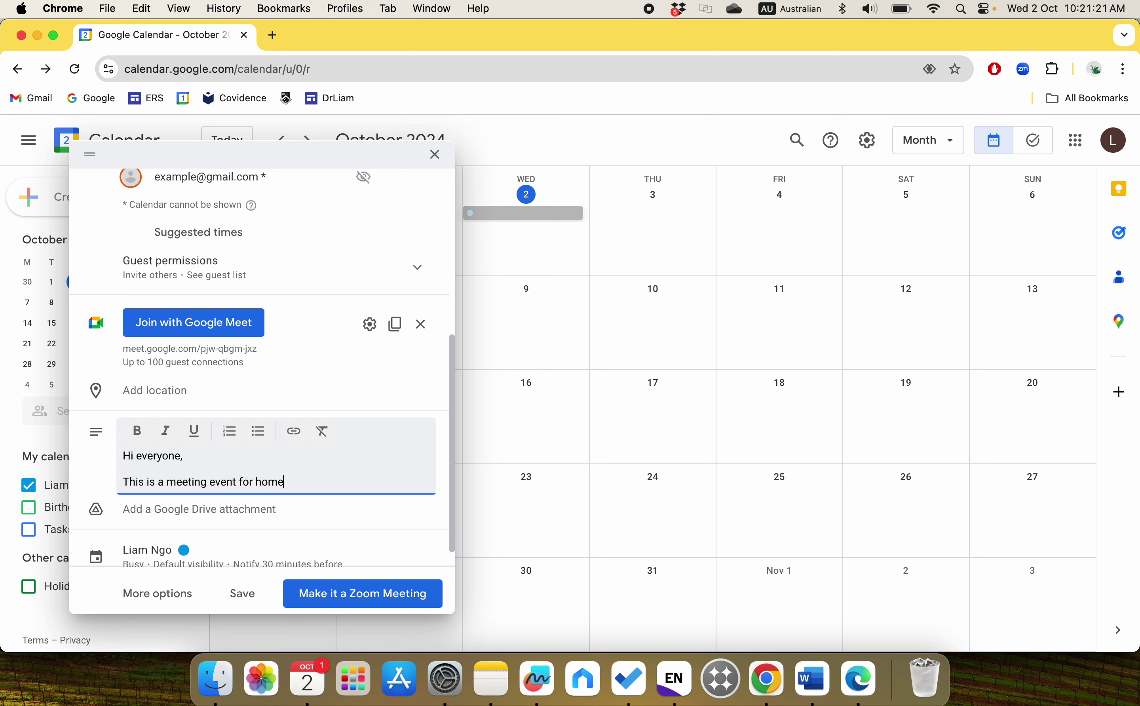
text(room teacher)
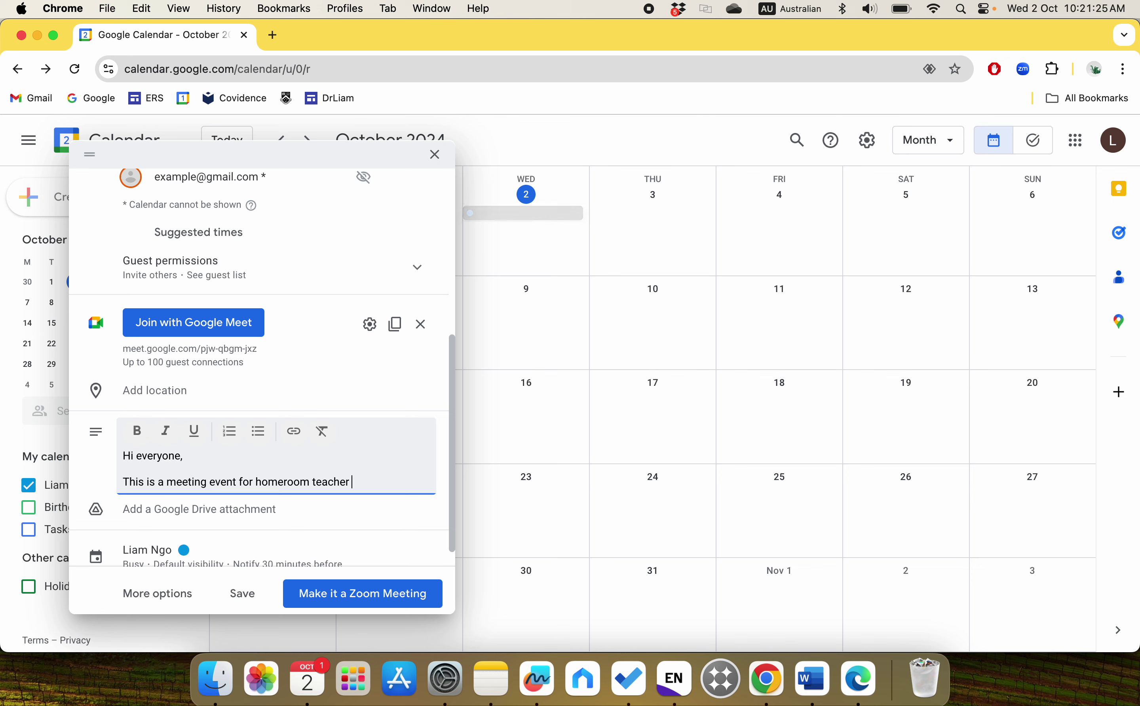
key(BackSpace)
text(.)
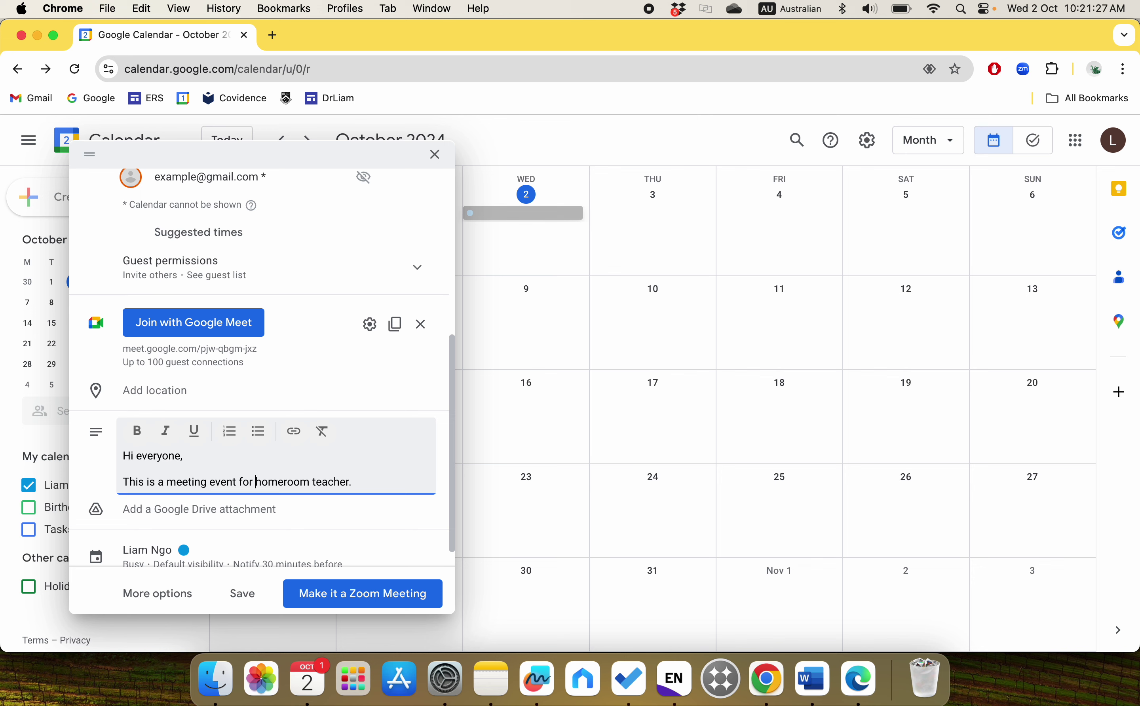
text(mw)
key(BackSpace)
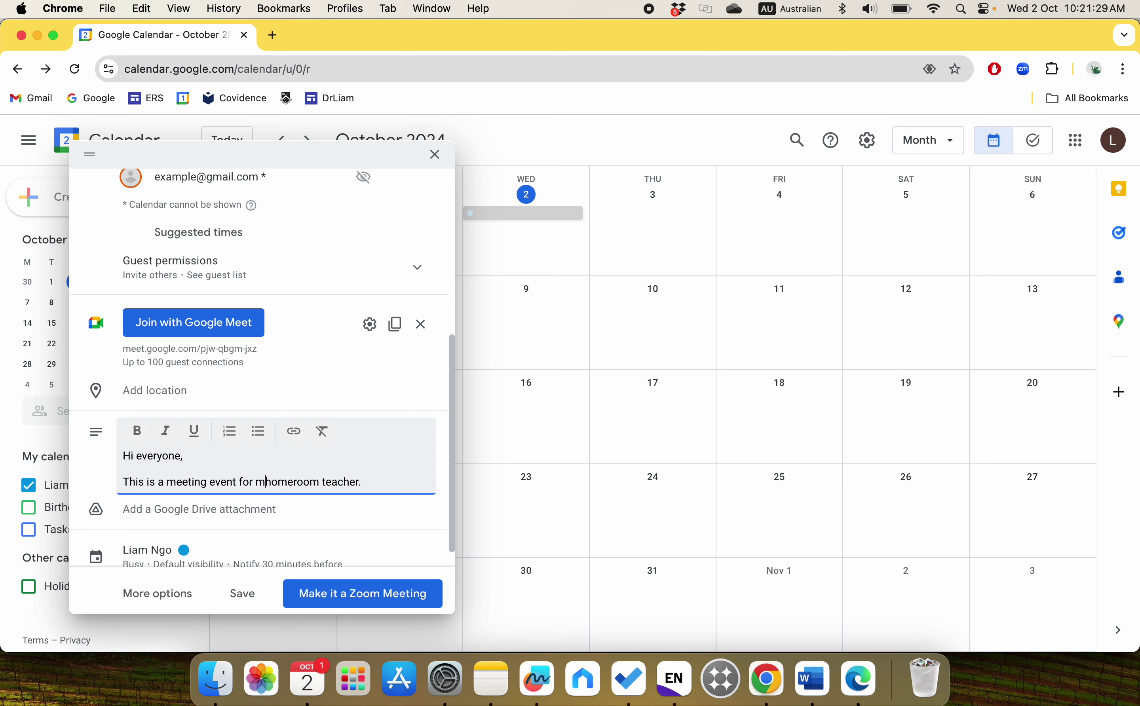
text(eeting w/ )
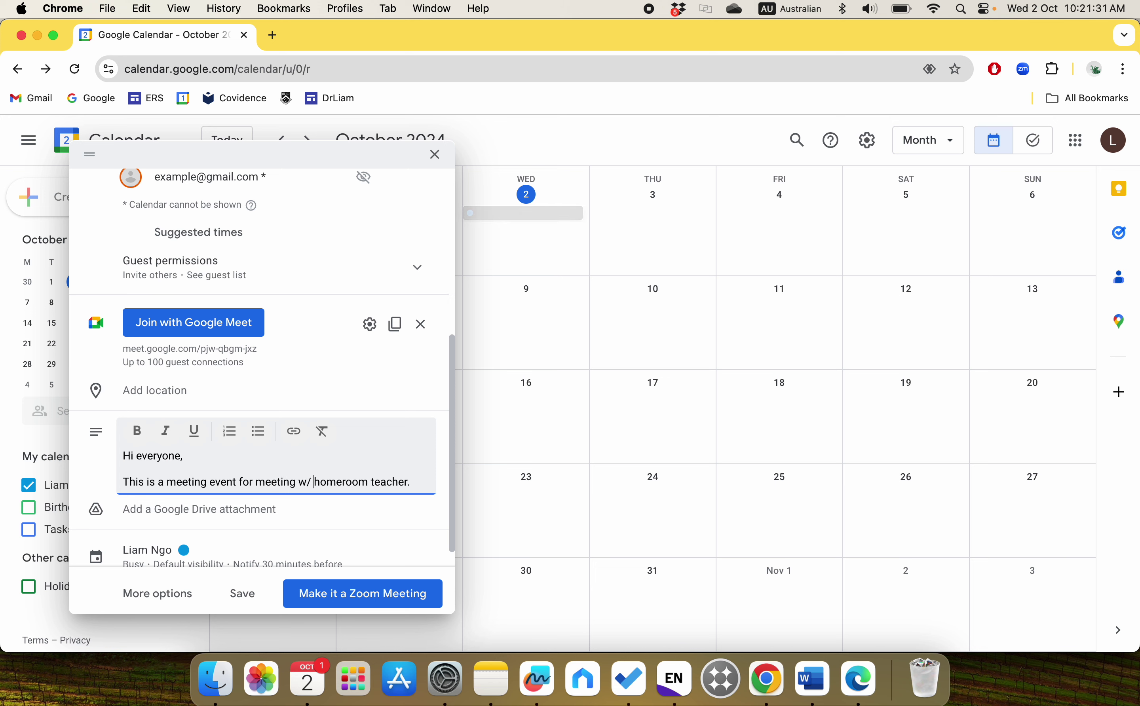
text(our)
End the description with a 'Best,' sign-off and the sender's initial below it.
key(Return)
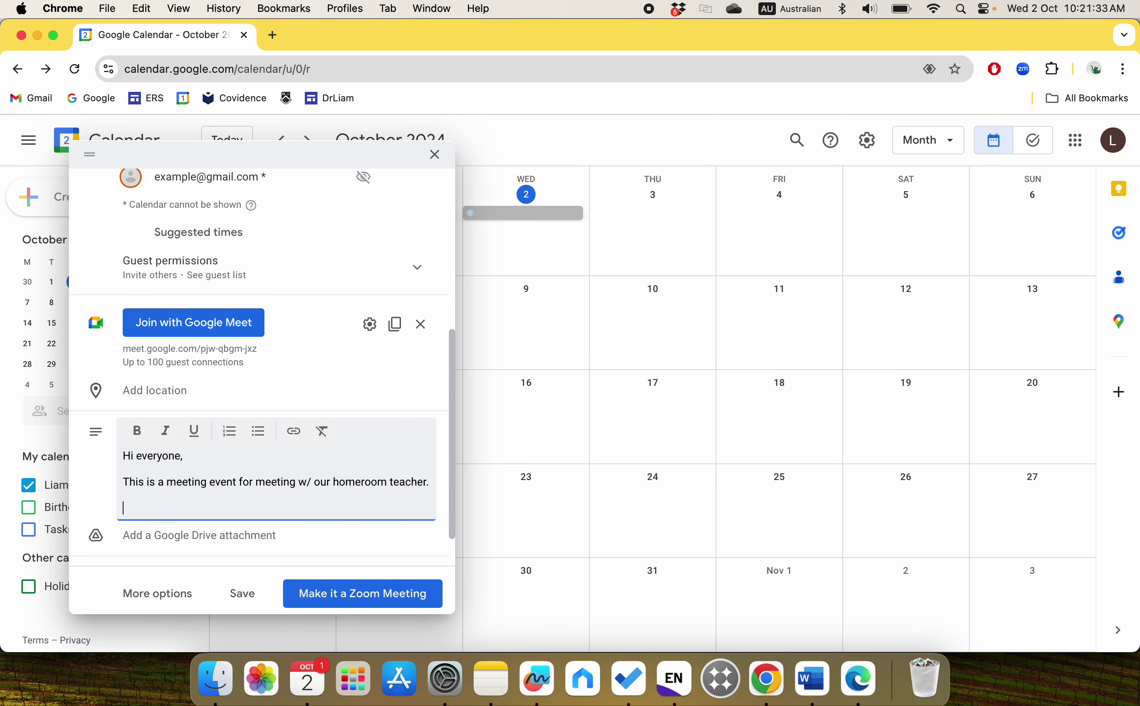
text(Best,)
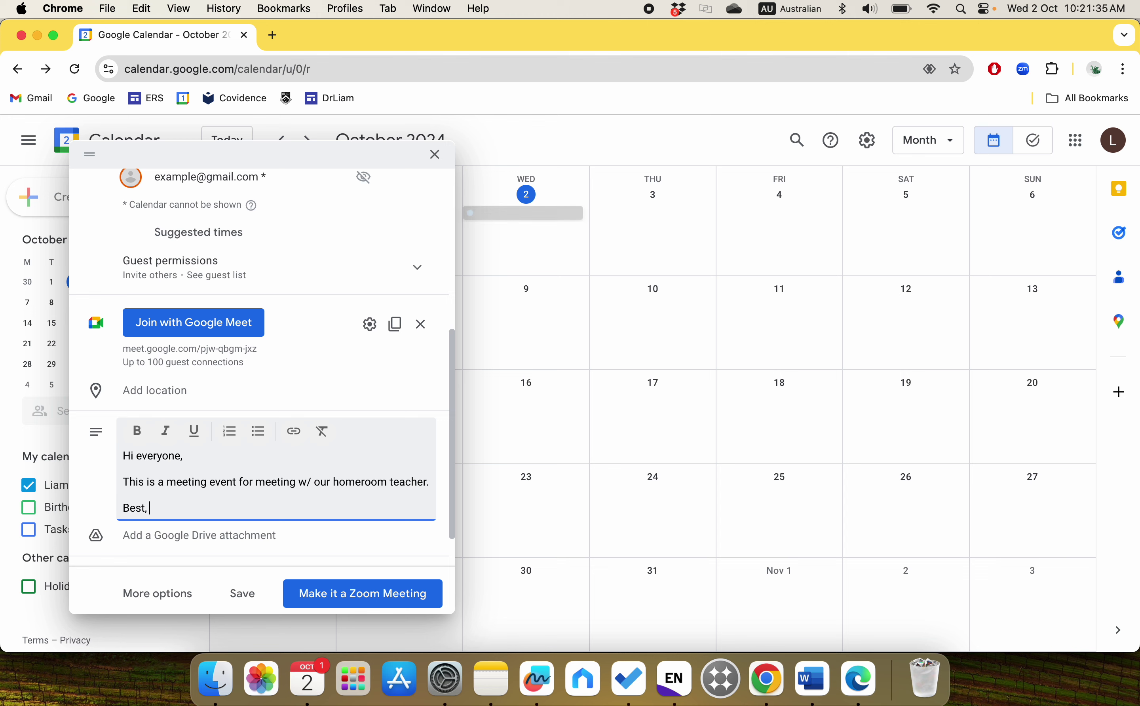
key(Return)
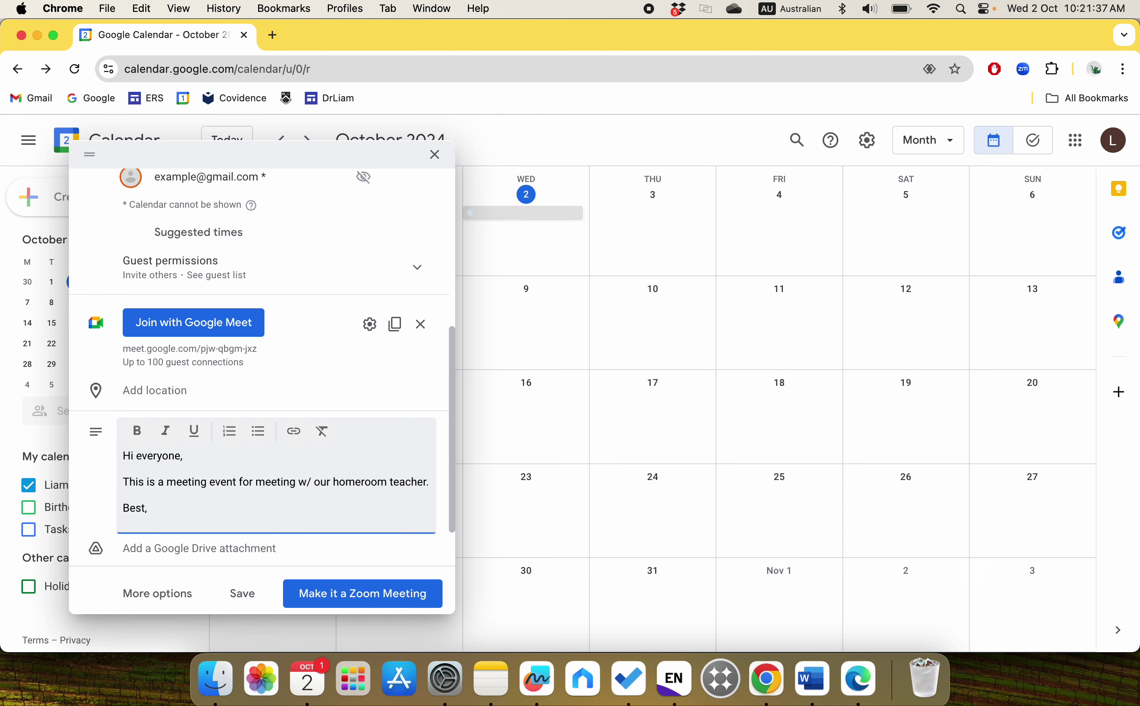
text(L)
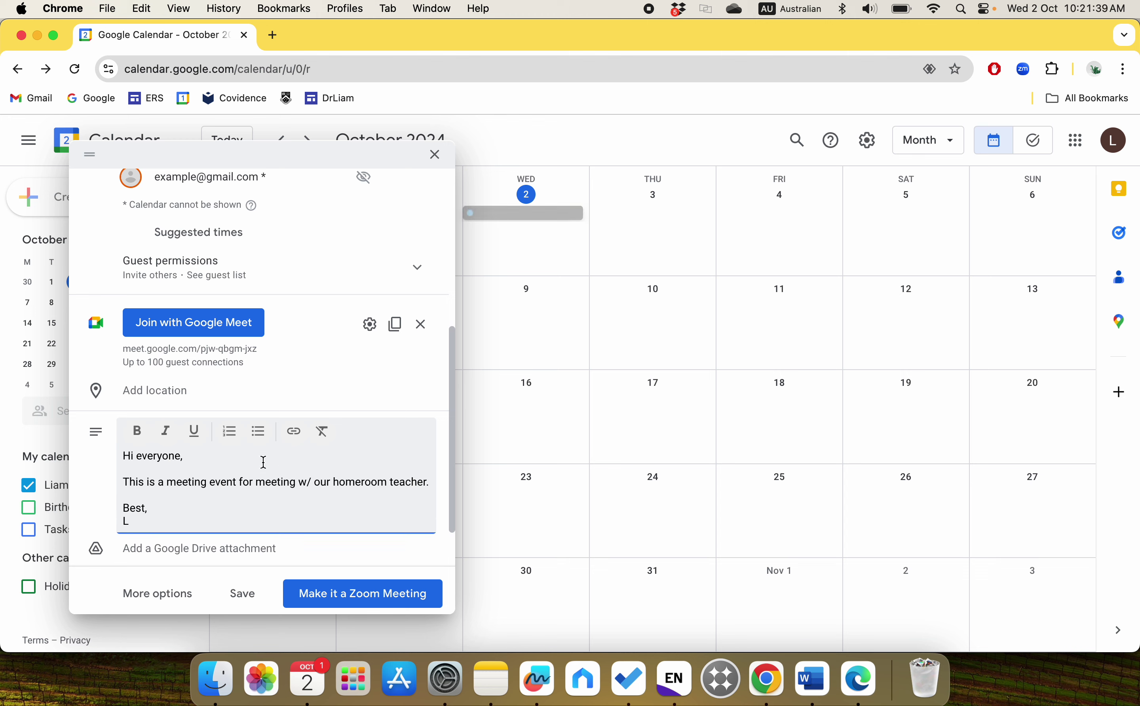
scroll(217, 499, down, 3)
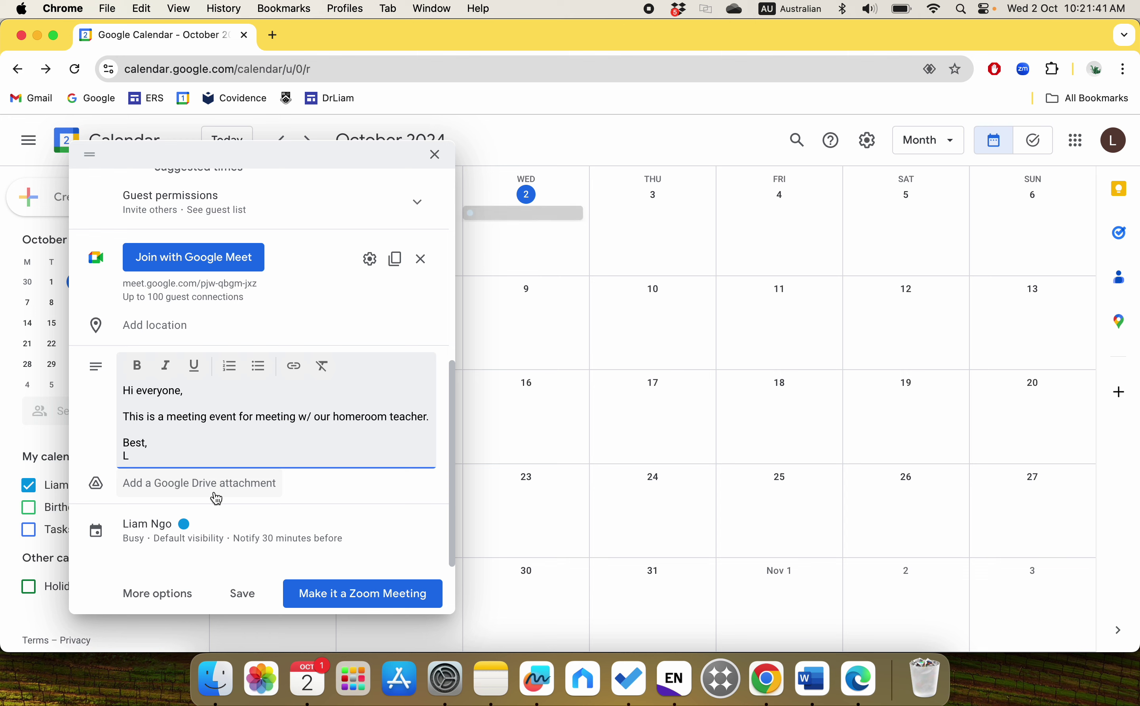
scroll(282, 450, up, 5)
scroll(282, 449, down, 5)
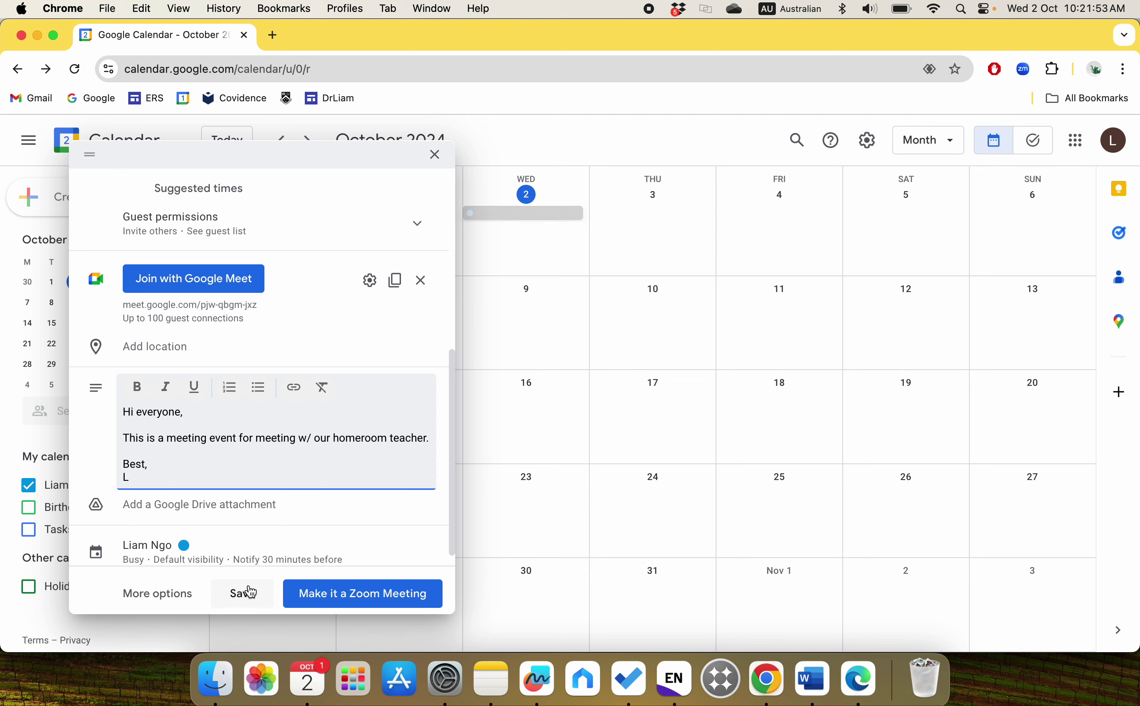
Save the class meeting event and send the invitation emails to the guest.
click(251, 592)
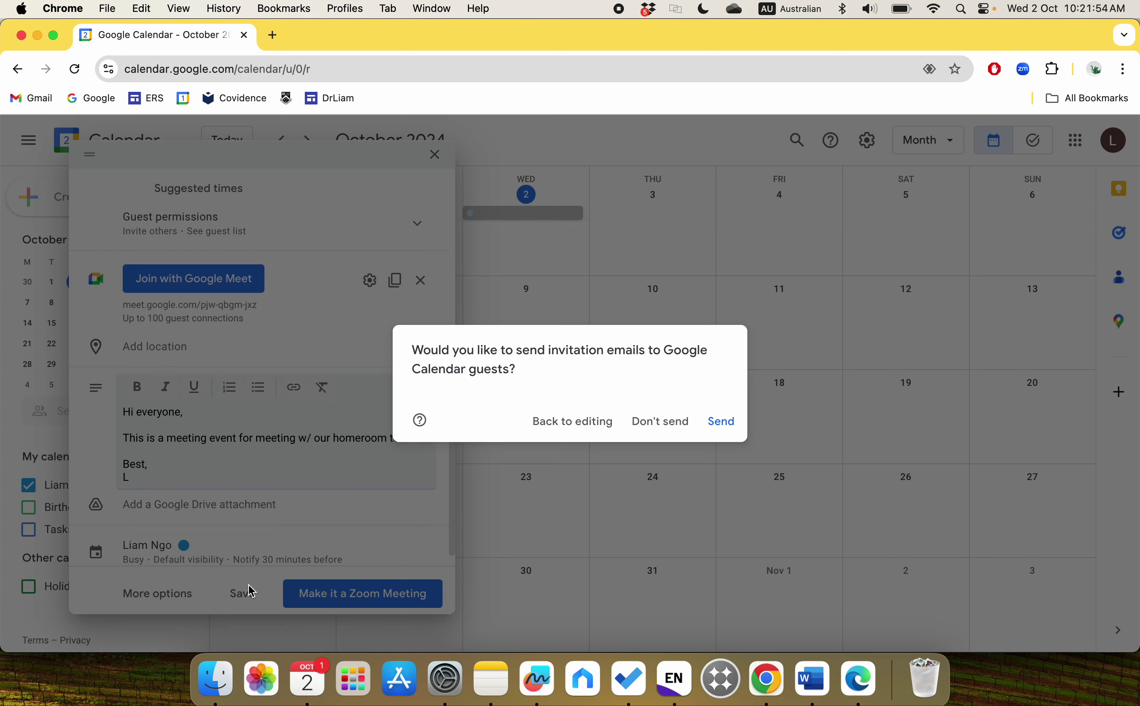
click(724, 422)
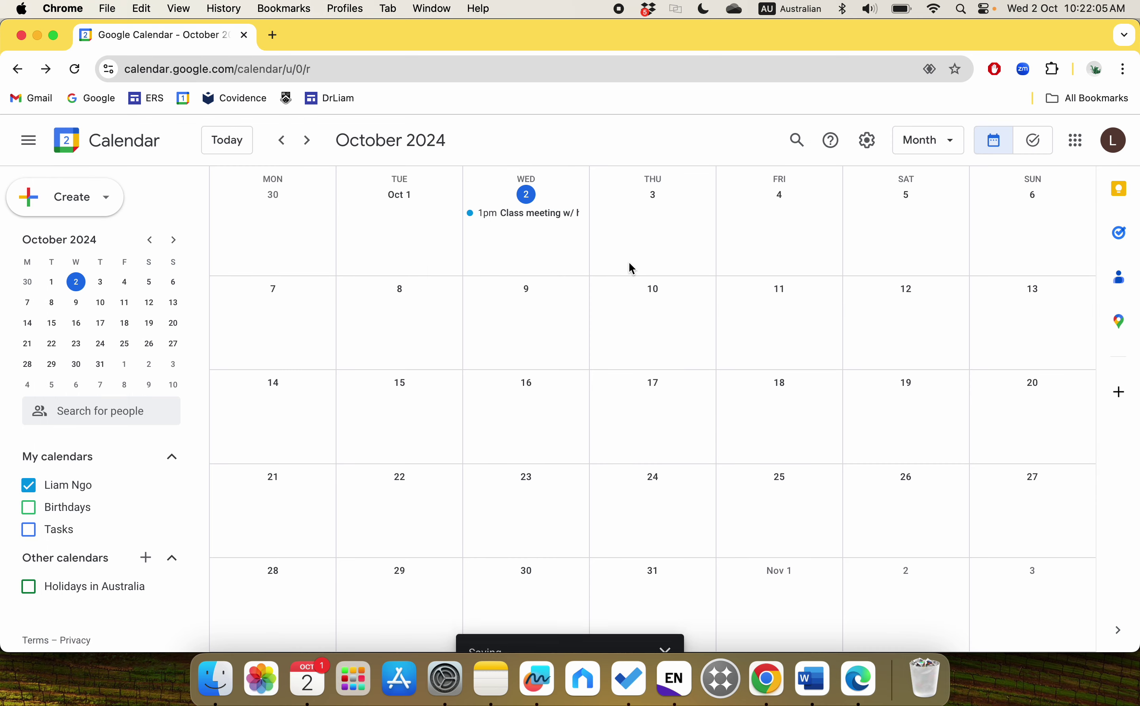